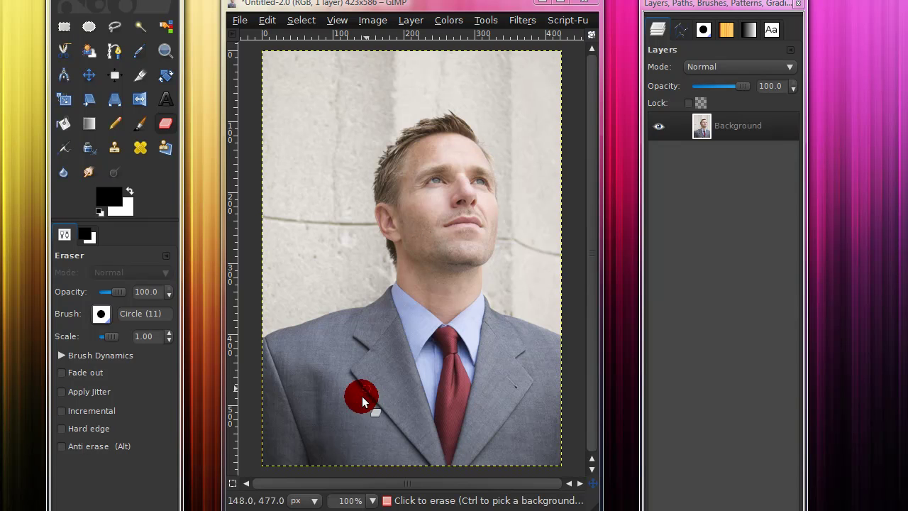
- Toggle the visibility of the black background layer in the cutout image, and merge the pasted layer down onto it
{"action": "key", "text": "alt+Tab"}
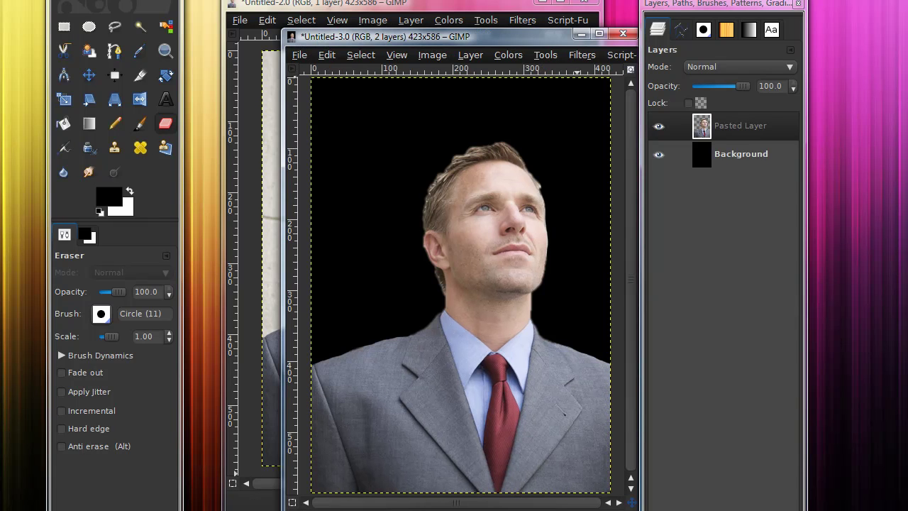
{"action": "left_click_drag", "start_coordinate": [517, 36], "coordinate": [474, 14]}
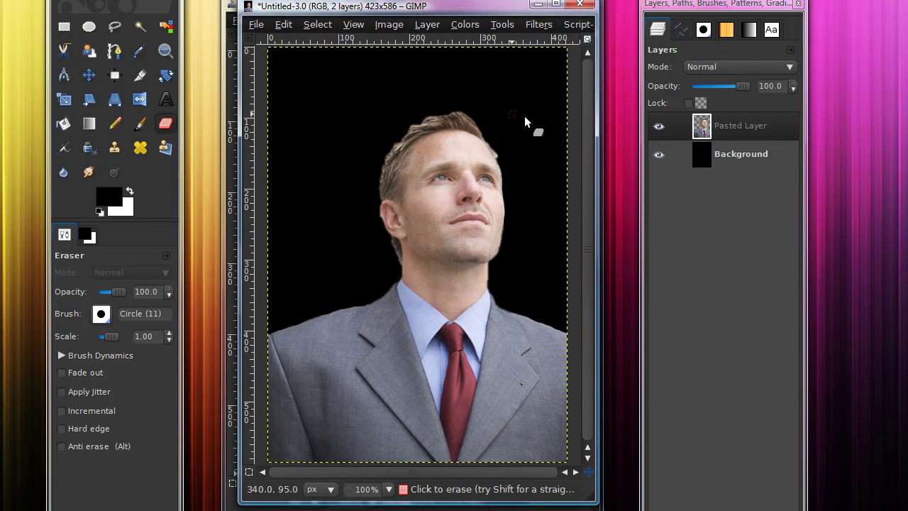
{"action": "left_click", "coordinate": [658, 155]}
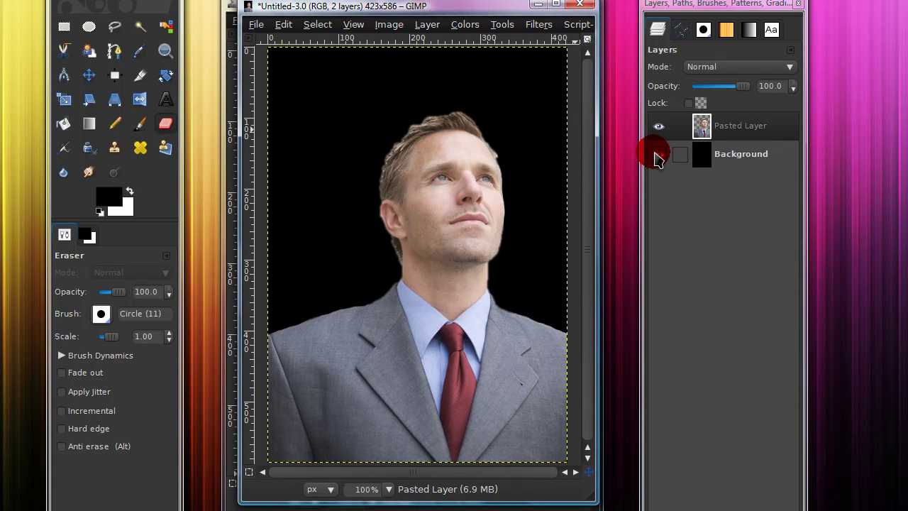
{"action": "left_click", "coordinate": [658, 156]}
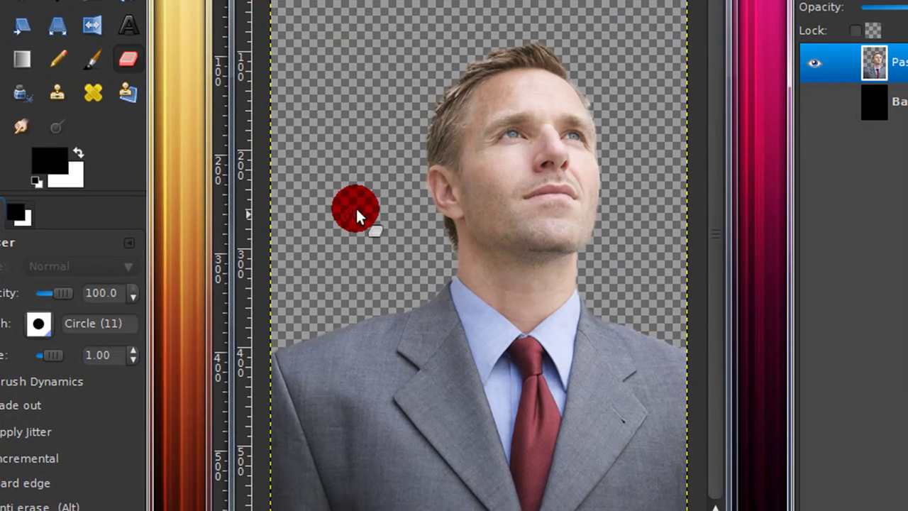
{"action": "left_click", "coordinate": [814, 102]}
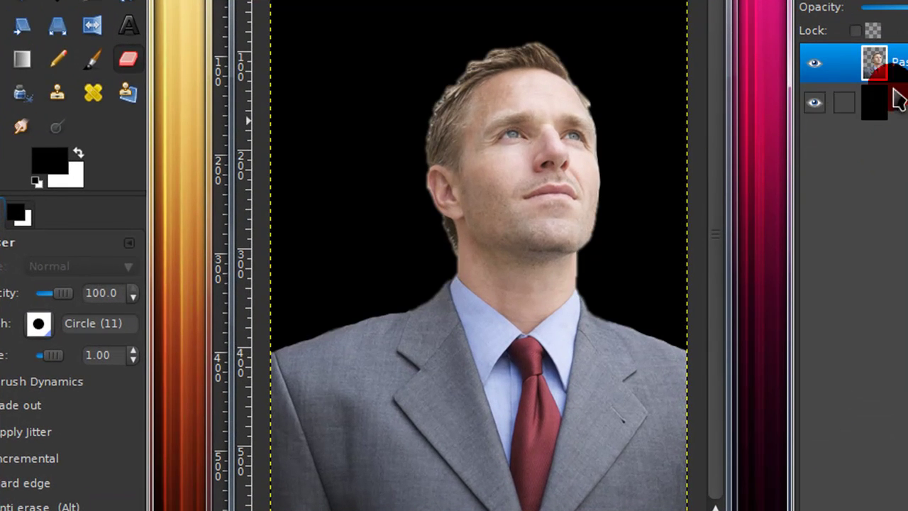
{"action": "left_click", "coordinate": [906, 213]}
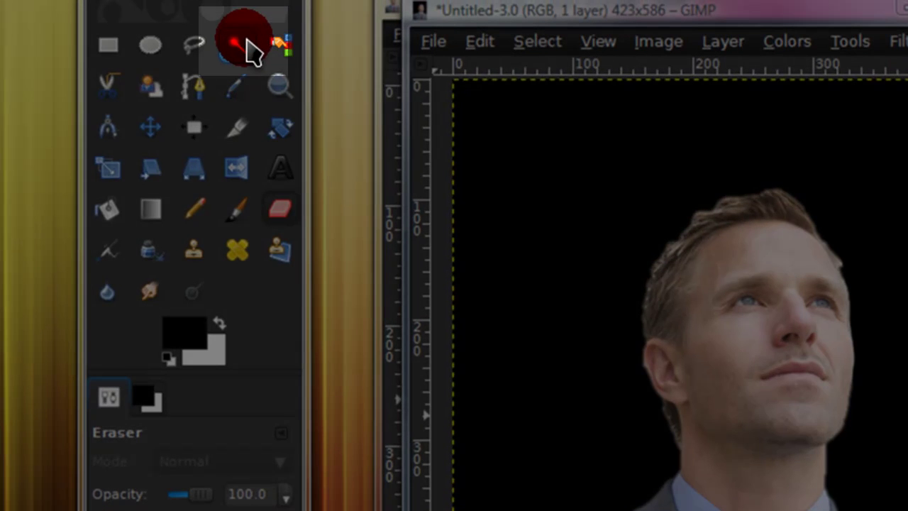
- Select the black area around the man with Fuzzy Select, leaving edge feathering off
{"action": "left_click", "coordinate": [241, 46]}
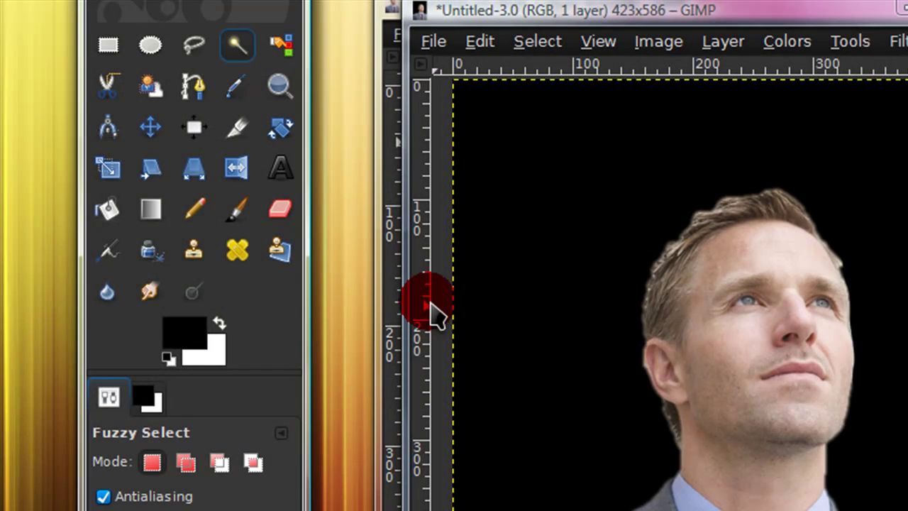
{"action": "left_click", "coordinate": [185, 465]}
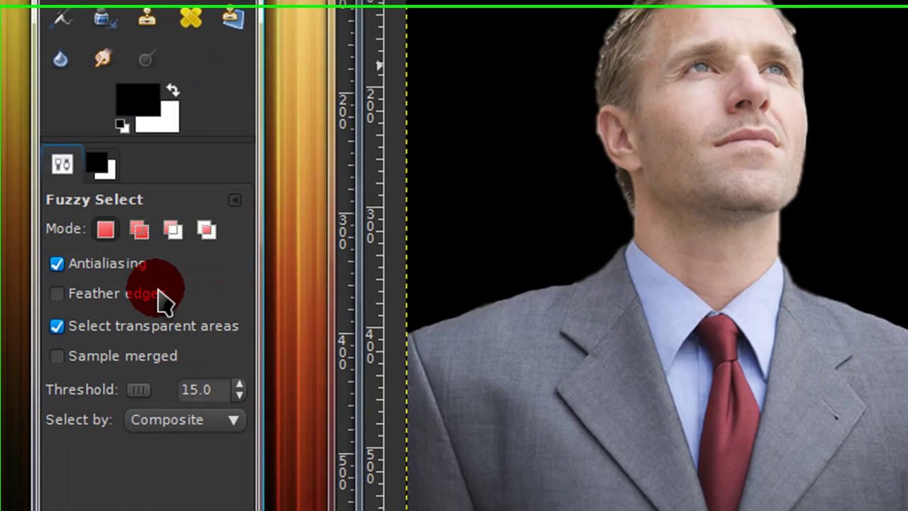
{"action": "left_click", "coordinate": [158, 293]}
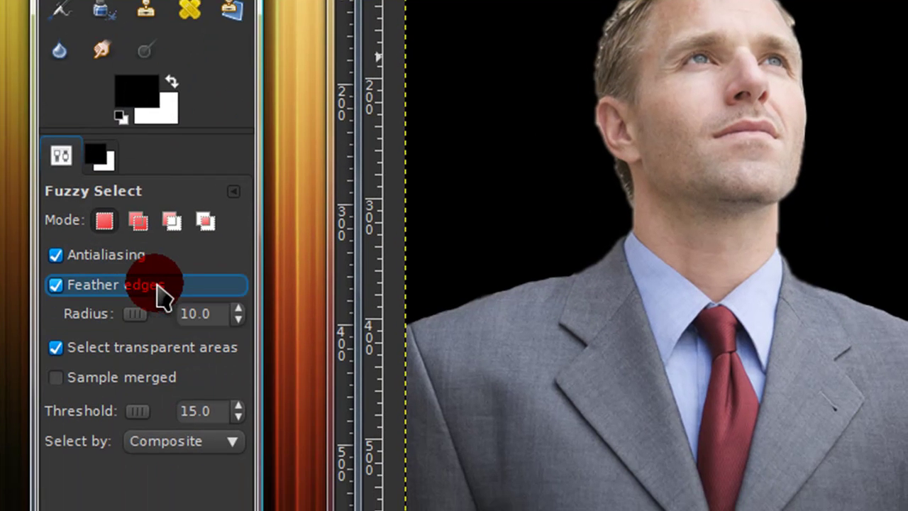
{"action": "left_click", "coordinate": [202, 291]}
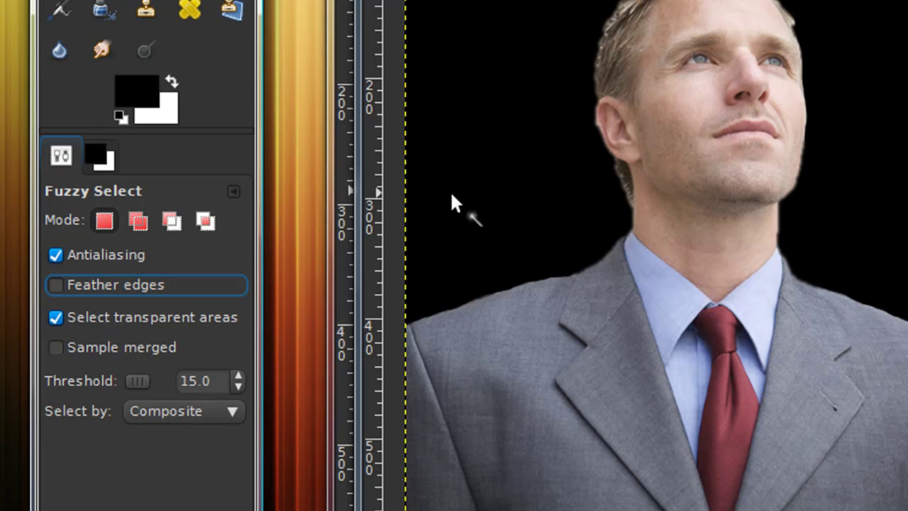
{"action": "left_click", "coordinate": [497, 117]}
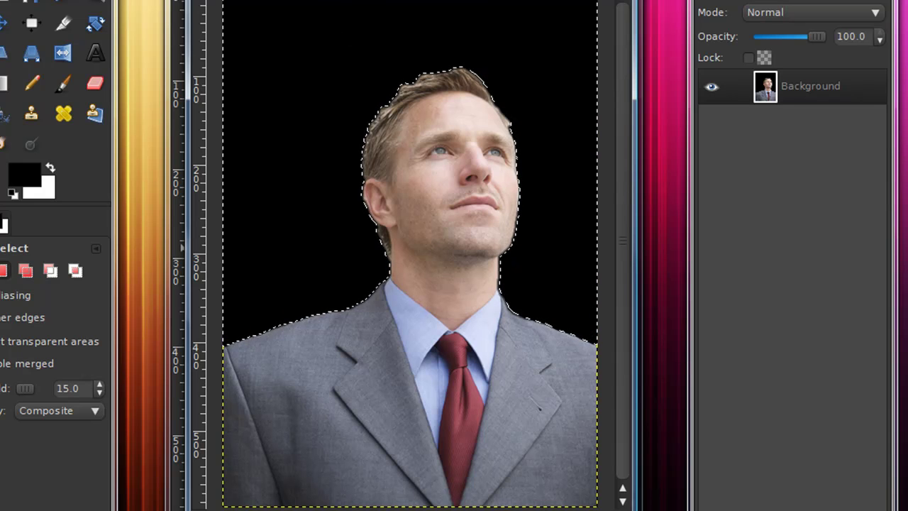
- Erase the selected black area with a large round brush and undo the erasure
{"action": "left_click", "coordinate": [95, 83]}
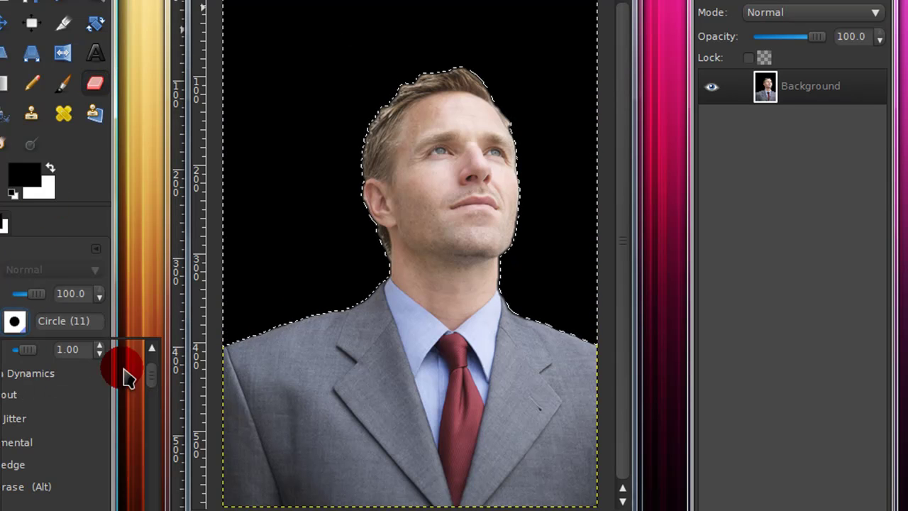
{"action": "left_click", "coordinate": [32, 356]}
{"action": "mouse_move", "coordinate": [314, 92]}
{"action": "left_mouse_down"}
{"action": "mouse_move", "coordinate": [530, 0]}
{"action": "mouse_move", "coordinate": [656, 61]}
{"action": "mouse_move", "coordinate": [608, 324]}
{"action": "left_mouse_up"}
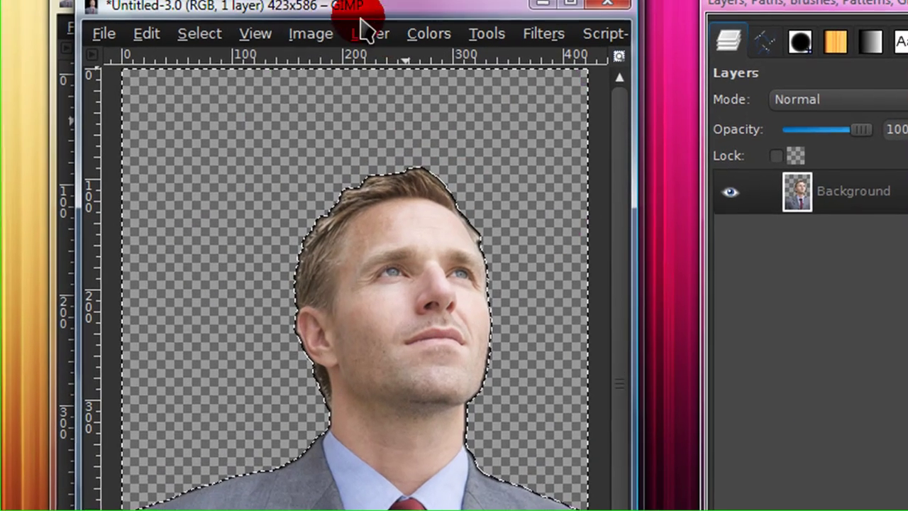
{"action": "key", "text": "ctrl+z"}
- Invert the selection to the man, try the Eraser over it, and clear the selection
{"action": "left_click", "coordinate": [197, 42]}
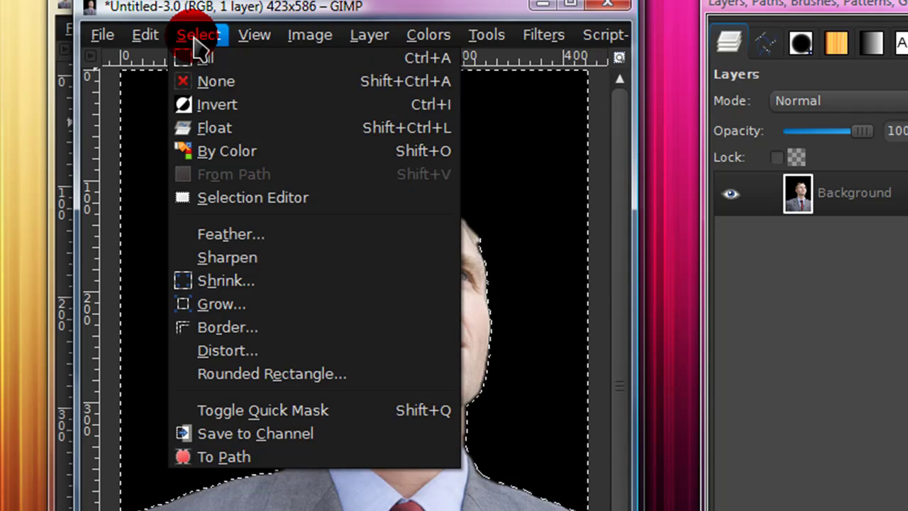
{"action": "left_click", "coordinate": [212, 108]}
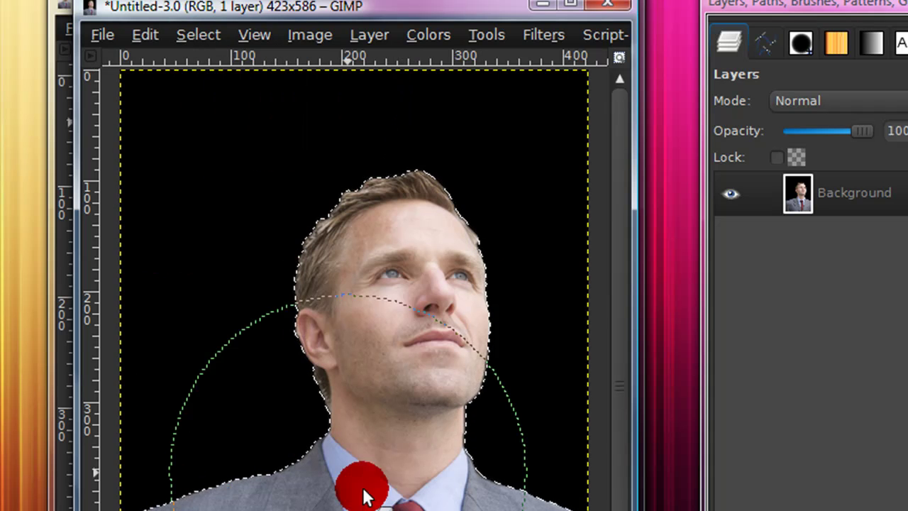
{"action": "mouse_move", "coordinate": [362, 497]}
{"action": "left_mouse_down"}
{"action": "mouse_move", "coordinate": [506, 349]}
{"action": "mouse_move", "coordinate": [438, 268]}
{"action": "mouse_move", "coordinate": [441, 284]}
{"action": "mouse_move", "coordinate": [344, 409]}
{"action": "mouse_move", "coordinate": [439, 324]}
{"action": "mouse_move", "coordinate": [416, 260]}
{"action": "mouse_move", "coordinate": [478, 361]}
{"action": "mouse_move", "coordinate": [530, 154]}
{"action": "left_mouse_up"}
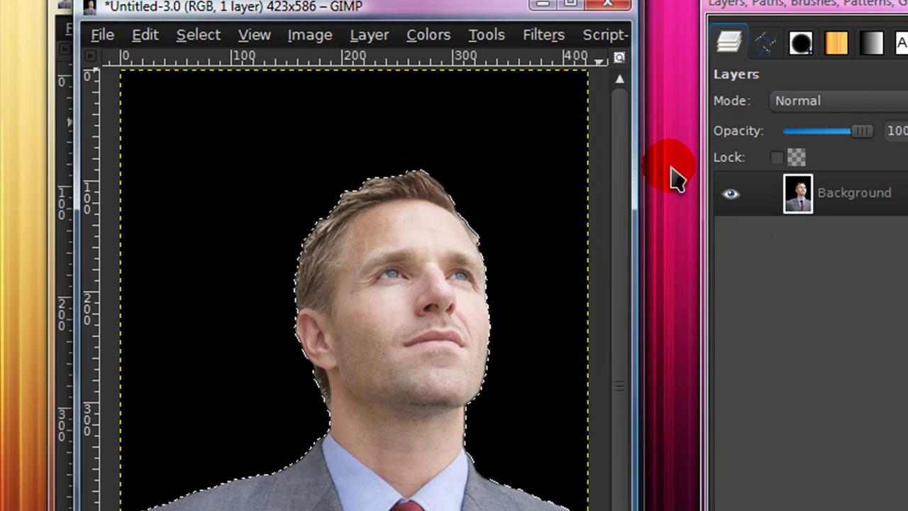
{"action": "key", "text": "ctrl+shift+a"}
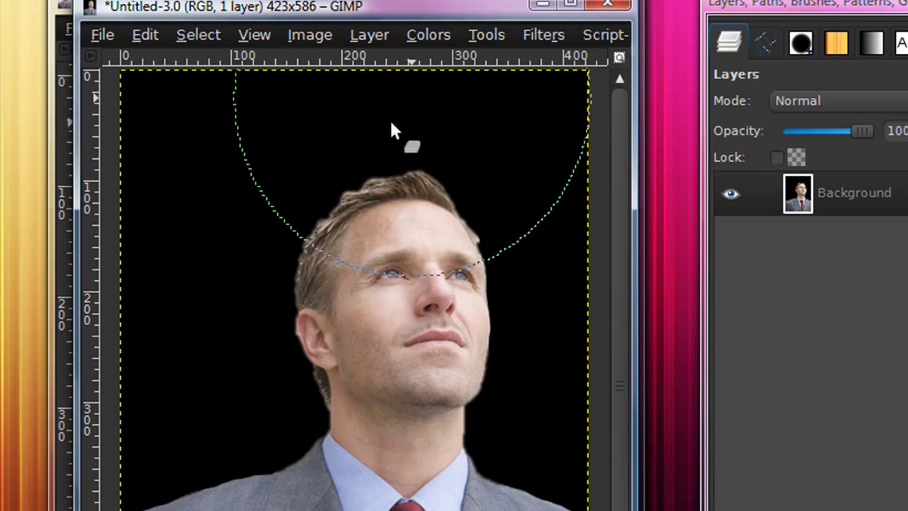
- Bring the original portrait with the wall background forward and activate the Scissors Select tool
{"action": "left_click", "coordinate": [552, 8]}
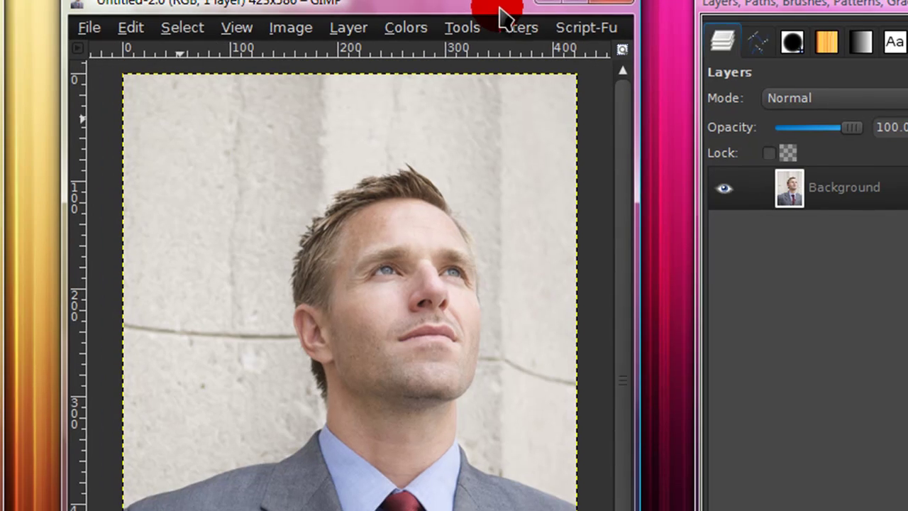
{"action": "mouse_move", "coordinate": [498, 9]}
{"action": "left_mouse_down"}
{"action": "mouse_move", "coordinate": [499, 19]}
{"action": "mouse_move", "coordinate": [506, 8]}
{"action": "left_mouse_up"}
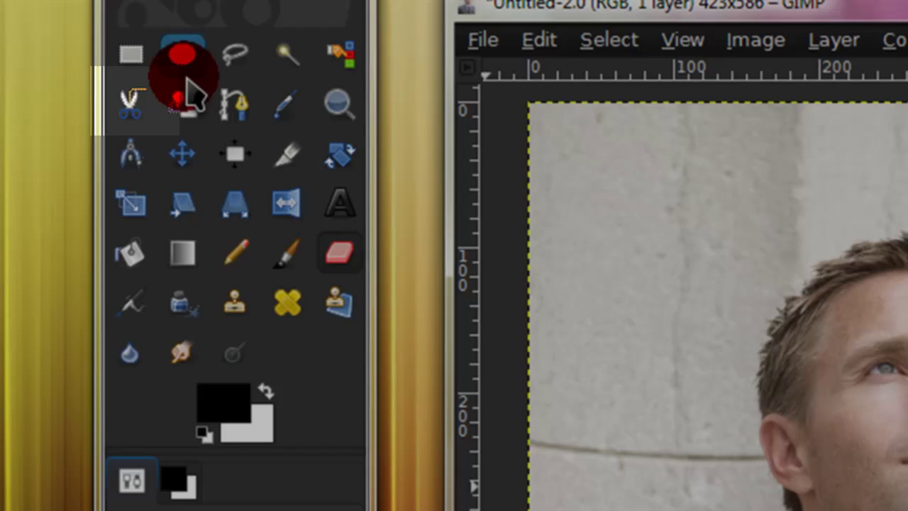
{"action": "left_click", "coordinate": [131, 102]}
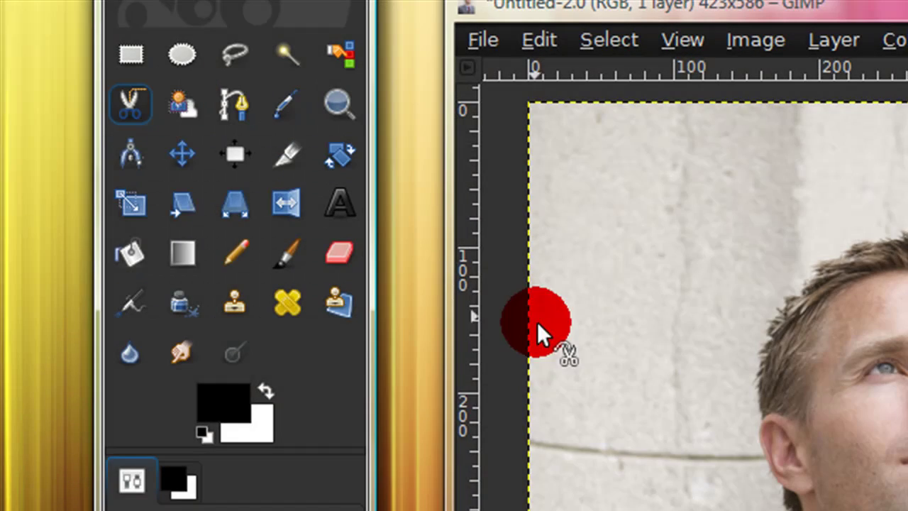
- Start the scissors path at the left edge of the photo and trace along the top of the suit shoulder
{"action": "scroll", "coordinate": [685, 509], "scroll_direction": "up", "scroll_amount": 1}
{"action": "scroll", "coordinate": [411, 331], "scroll_direction": "up", "scroll_amount": 1}
{"action": "left_click_drag", "start_coordinate": [383, 244], "coordinate": [515, 268]}
{"action": "scroll", "coordinate": [315, 376], "scroll_direction": "down", "scroll_amount": 2}
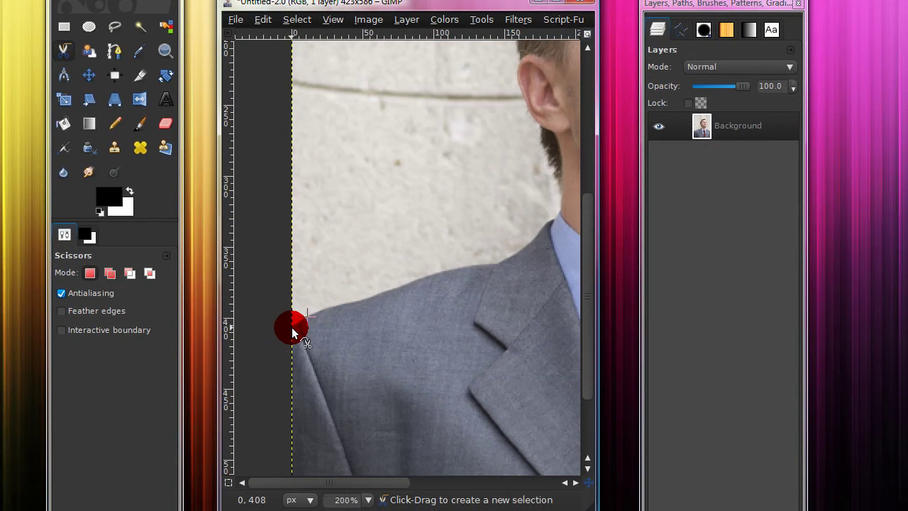
{"action": "left_click", "coordinate": [328, 301]}
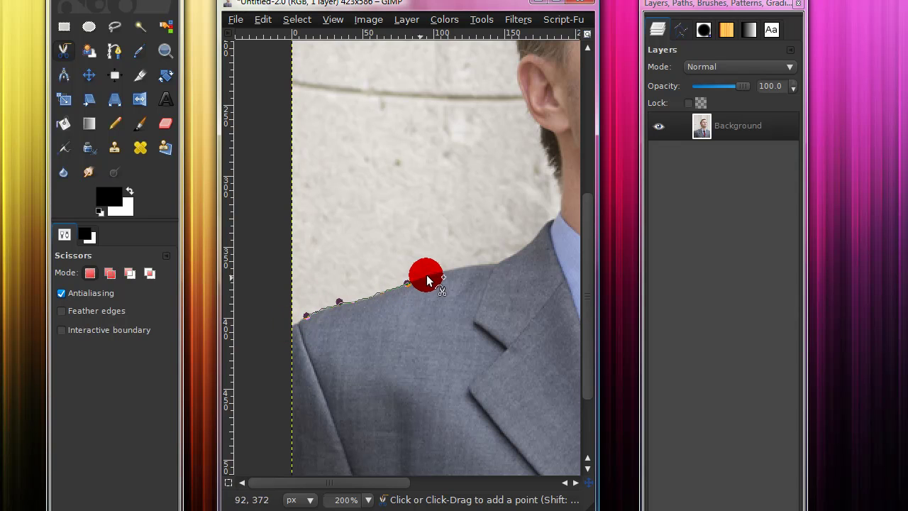
{"action": "left_click_drag", "start_coordinate": [487, 278], "coordinate": [357, 345]}
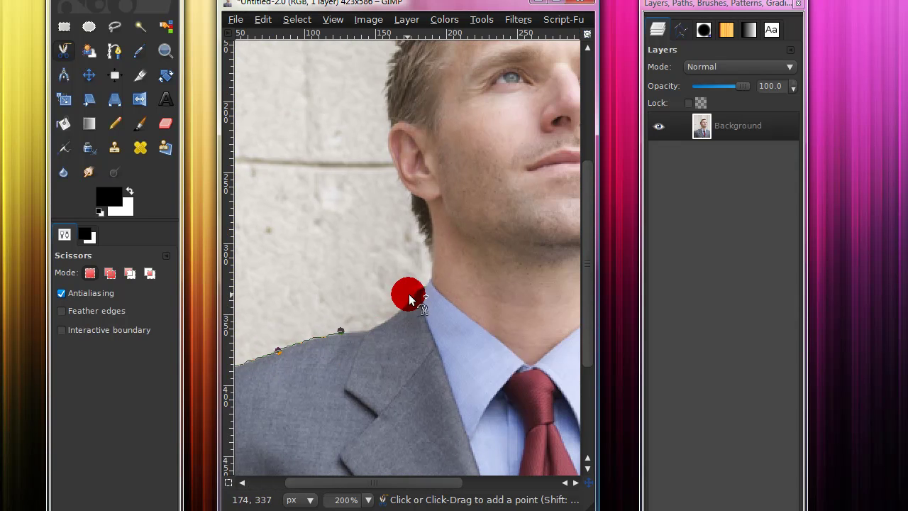
- Extend the scissors path past the collar and up the back of the neck to the hair below the ear
{"action": "left_click", "coordinate": [422, 286]}
{"action": "left_click_drag", "start_coordinate": [441, 279], "coordinate": [396, 345]}
{"action": "left_click", "coordinate": [387, 321]}
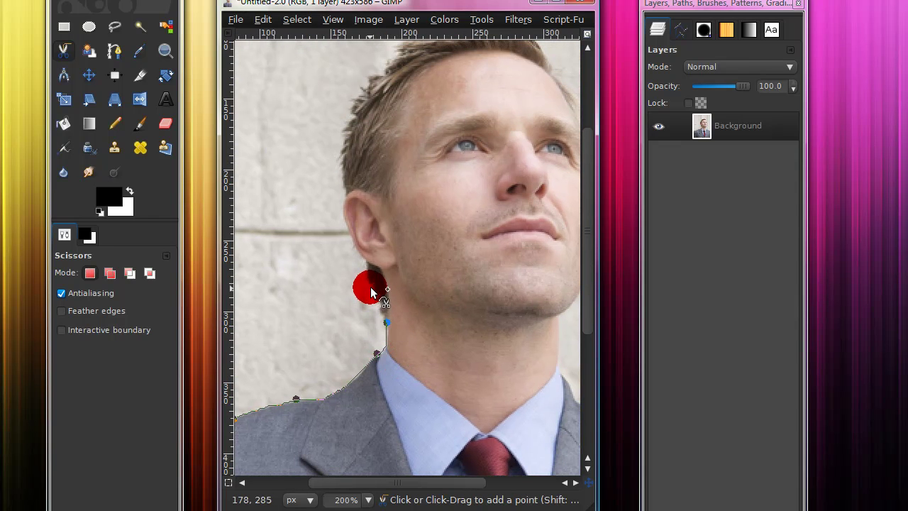
{"action": "left_click", "coordinate": [370, 285]}
{"action": "left_click_drag", "start_coordinate": [371, 277], "coordinate": [402, 355]}
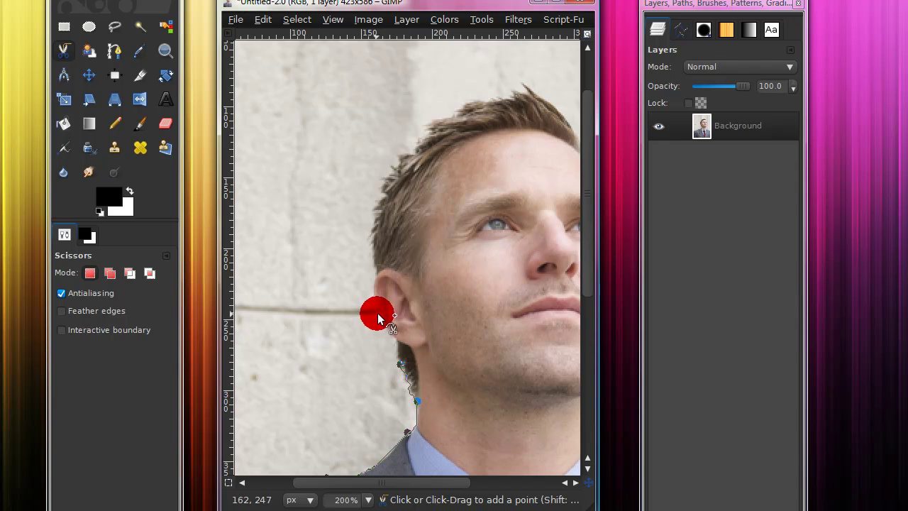
- Continue the scissors path around the outer ear to the hair just above it
{"action": "left_click", "coordinate": [378, 311]}
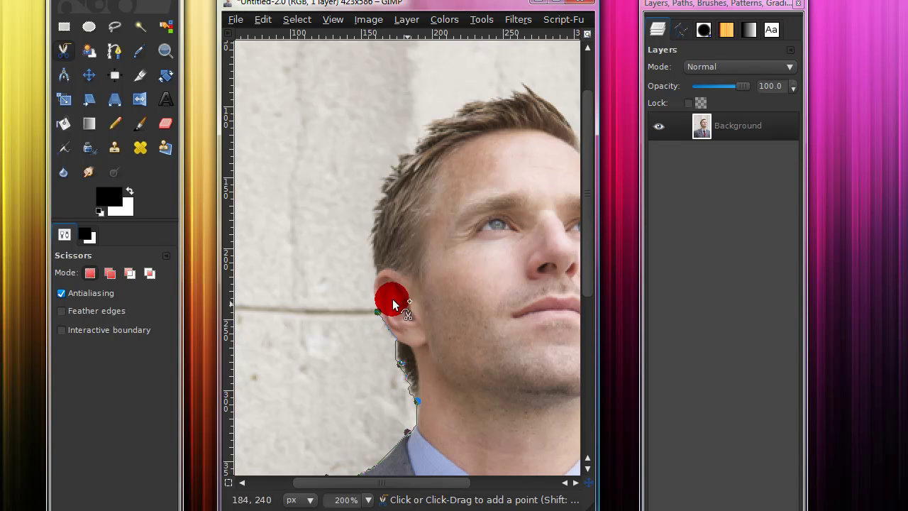
{"action": "left_click_drag", "start_coordinate": [394, 304], "coordinate": [377, 279]}
{"action": "left_click", "coordinate": [371, 244]}
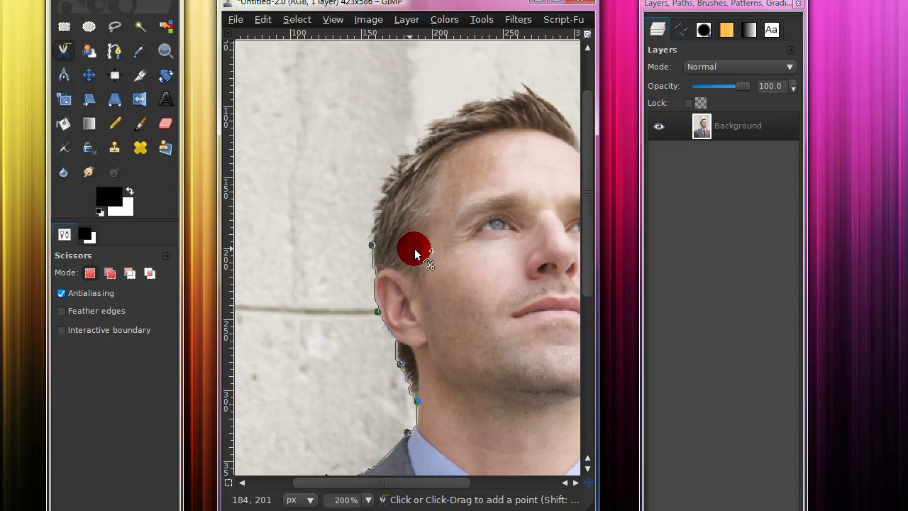
{"action": "left_click_drag", "start_coordinate": [377, 250], "coordinate": [359, 336]}
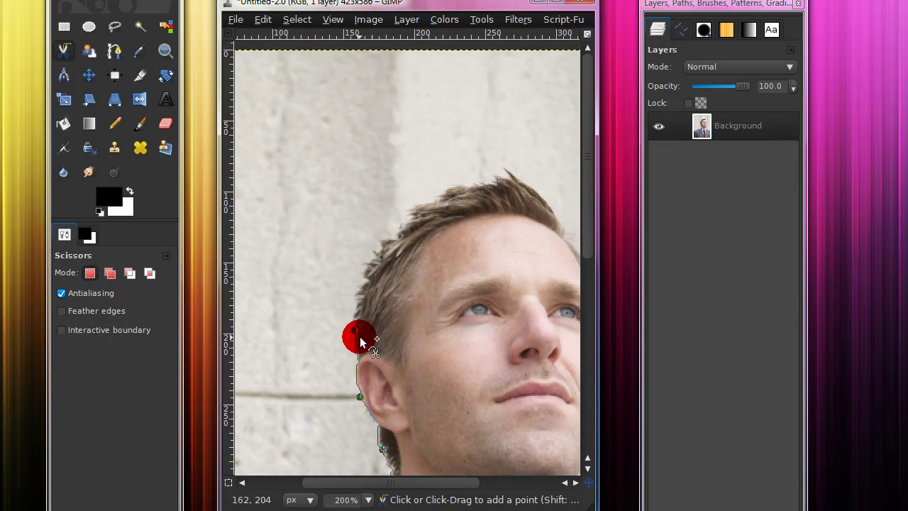
- Add path points beyond the back of the head and move the stray ones onto the outline of the hair
{"action": "left_click", "coordinate": [315, 219]}
{"action": "left_click_drag", "start_coordinate": [314, 218], "coordinate": [383, 227]}
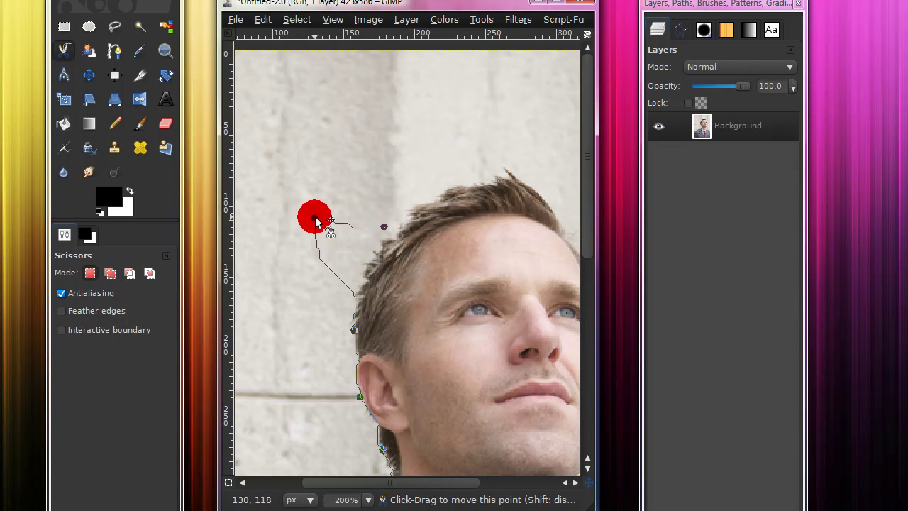
{"action": "left_click_drag", "start_coordinate": [314, 219], "coordinate": [395, 244]}
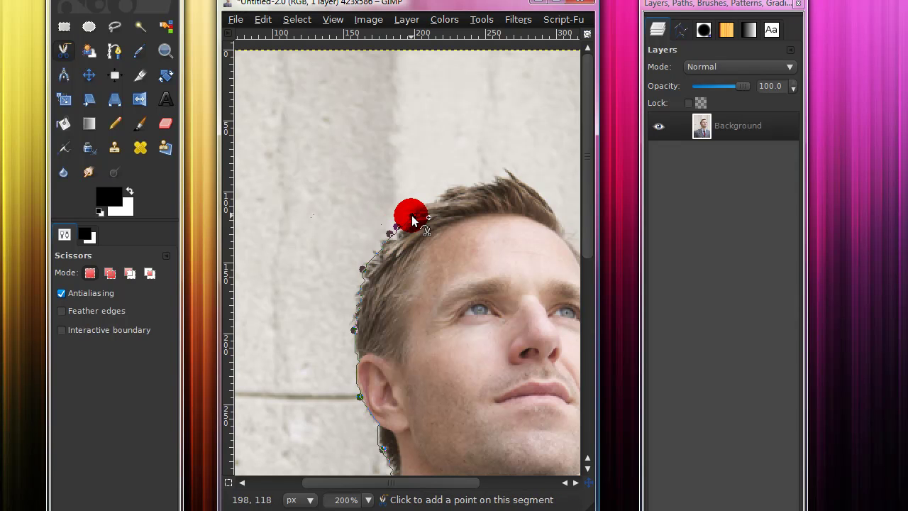
- Trace the scissors path over the top of the hair and down to the forehead
{"action": "left_click", "coordinate": [442, 195]}
{"action": "left_click_drag", "start_coordinate": [490, 196], "coordinate": [379, 233]}
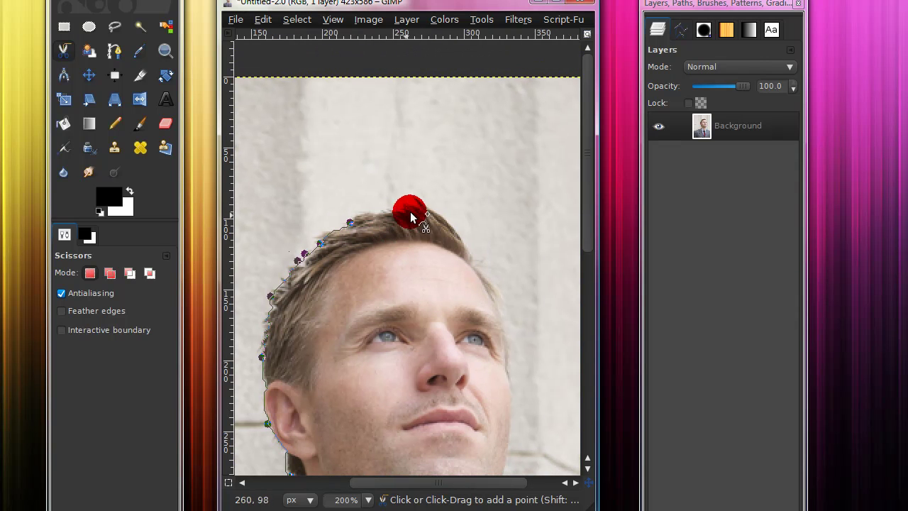
{"action": "left_click", "coordinate": [422, 201]}
{"action": "left_click", "coordinate": [484, 273]}
{"action": "left_click", "coordinate": [460, 245]}
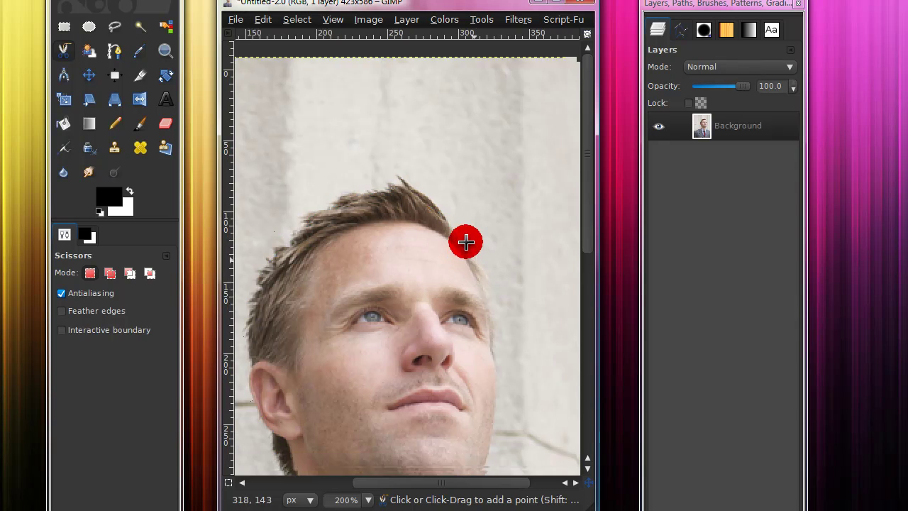
- Continue the scissors path down the far side of the face, past the cheek, to the underside of the chin
{"action": "scroll", "coordinate": [458, 227], "scroll_direction": "down", "scroll_amount": 3}
{"action": "scroll", "coordinate": [458, 227], "scroll_direction": "right", "scroll_amount": 2}
{"action": "left_click", "coordinate": [462, 287]}
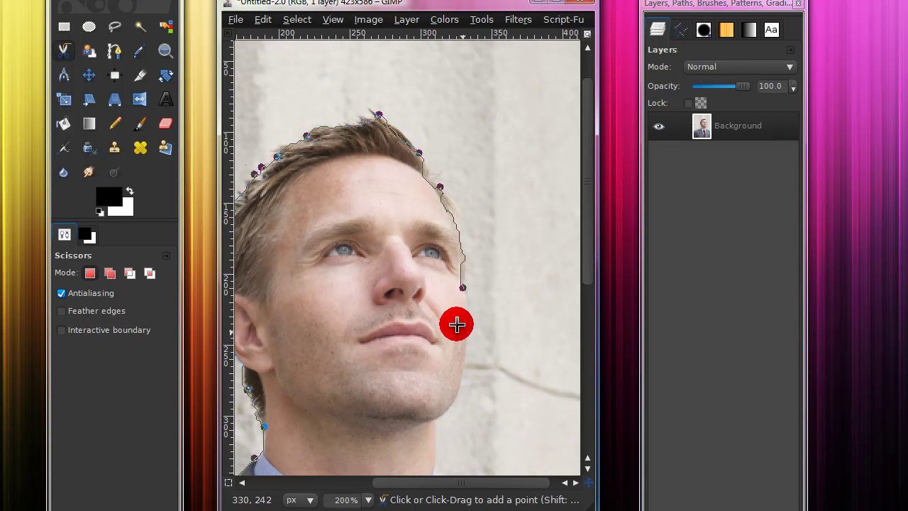
{"action": "scroll", "coordinate": [456, 324], "scroll_direction": "down", "scroll_amount": 3}
{"action": "scroll", "coordinate": [456, 324], "scroll_direction": "right", "scroll_amount": 2}
{"action": "left_click", "coordinate": [395, 321]}
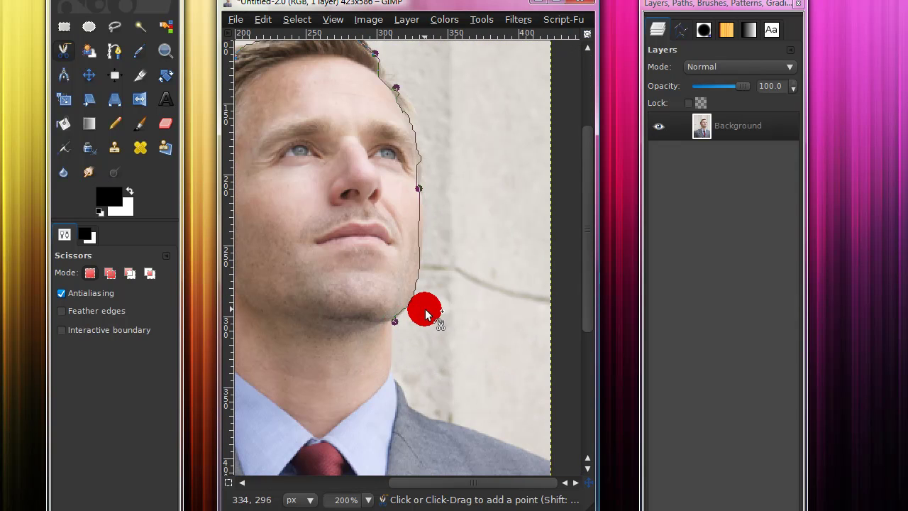
{"action": "scroll", "coordinate": [423, 306], "scroll_direction": "down", "scroll_amount": 2}
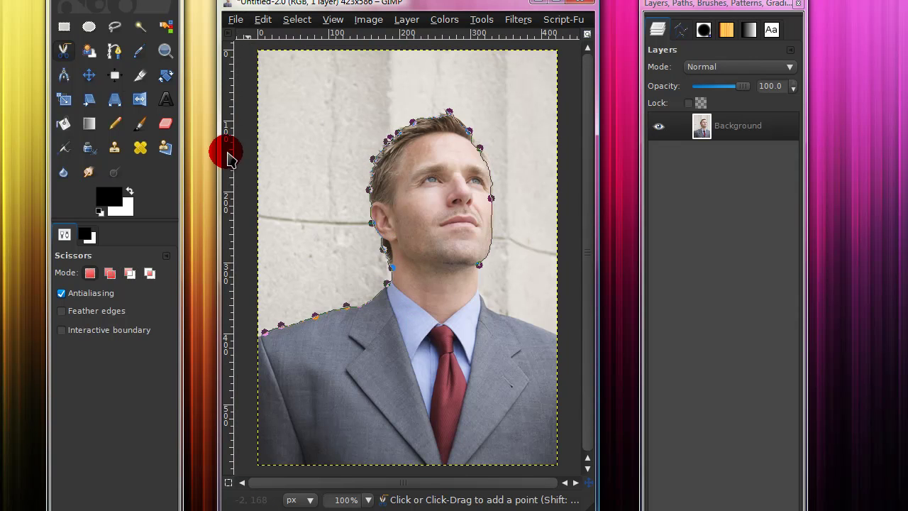
- Roughly outline the man with Foreground Select, from the shoulder at the image's left edge, over his head and back around
{"action": "left_click", "coordinate": [86, 54]}
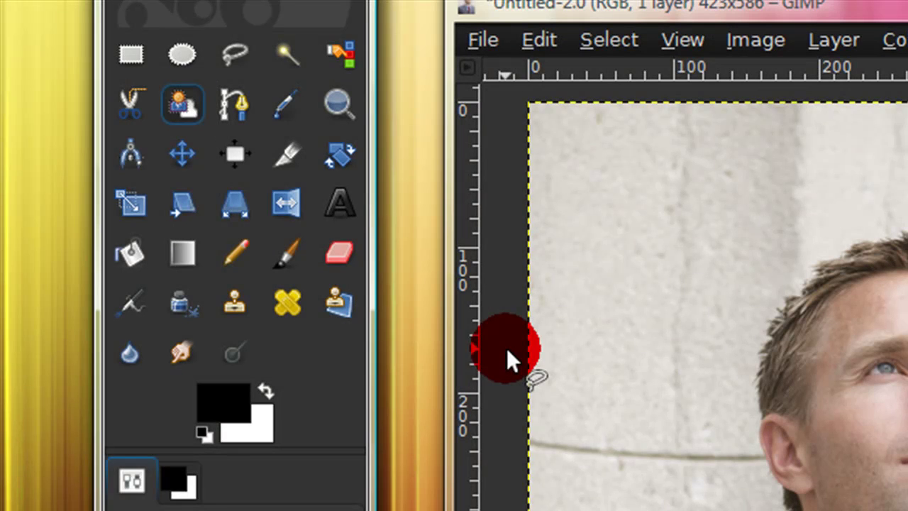
{"action": "left_click", "coordinate": [532, 408]}
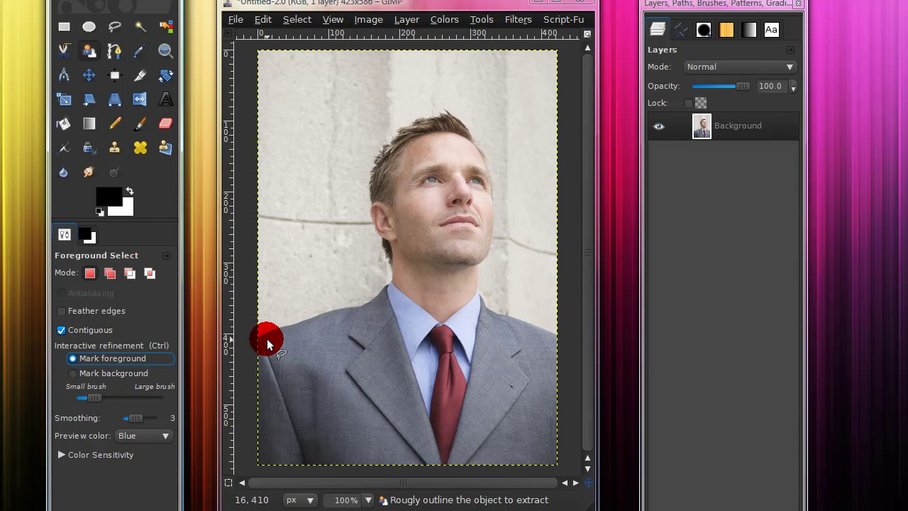
{"action": "mouse_move", "coordinate": [255, 344]}
{"action": "left_mouse_down"}
{"action": "mouse_move", "coordinate": [287, 319]}
{"action": "mouse_move", "coordinate": [346, 300]}
{"action": "mouse_move", "coordinate": [374, 269]}
{"action": "left_mouse_up"}
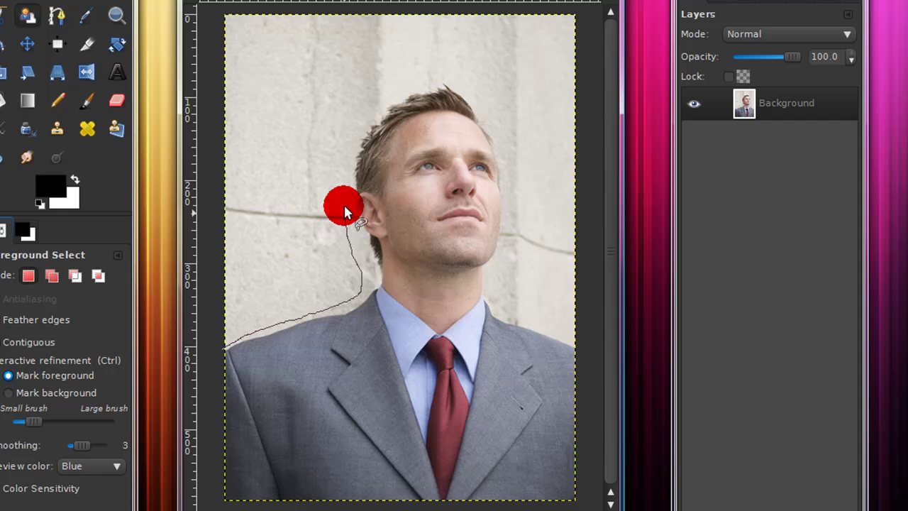
{"action": "mouse_move", "coordinate": [344, 205]}
{"action": "left_mouse_down"}
{"action": "mouse_move", "coordinate": [354, 132]}
{"action": "mouse_move", "coordinate": [388, 88]}
{"action": "mouse_move", "coordinate": [438, 72]}
{"action": "left_mouse_up"}
{"action": "mouse_move", "coordinate": [506, 131]}
{"action": "left_mouse_down"}
{"action": "mouse_move", "coordinate": [515, 171]}
{"action": "mouse_move", "coordinate": [501, 293]}
{"action": "mouse_move", "coordinate": [580, 348]}
{"action": "mouse_move", "coordinate": [565, 352]}
{"action": "mouse_move", "coordinate": [586, 507]}
{"action": "mouse_move", "coordinate": [312, 499]}
{"action": "mouse_move", "coordinate": [213, 506]}
{"action": "mouse_move", "coordinate": [222, 344]}
{"action": "left_mouse_up"}
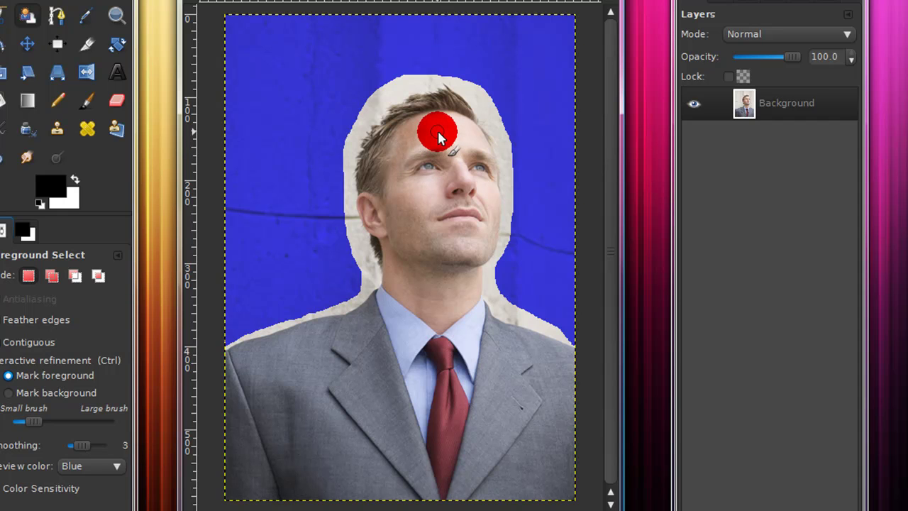
- Mark the man's face, neck, suit and tie as foreground, adding an extra stroke along the far side of his face
{"action": "mouse_move", "coordinate": [446, 115]}
{"action": "left_mouse_down"}
{"action": "mouse_move", "coordinate": [393, 139]}
{"action": "mouse_move", "coordinate": [460, 174]}
{"action": "mouse_move", "coordinate": [412, 201]}
{"action": "mouse_move", "coordinate": [484, 206]}
{"action": "mouse_move", "coordinate": [412, 244]}
{"action": "mouse_move", "coordinate": [462, 257]}
{"action": "left_mouse_up"}
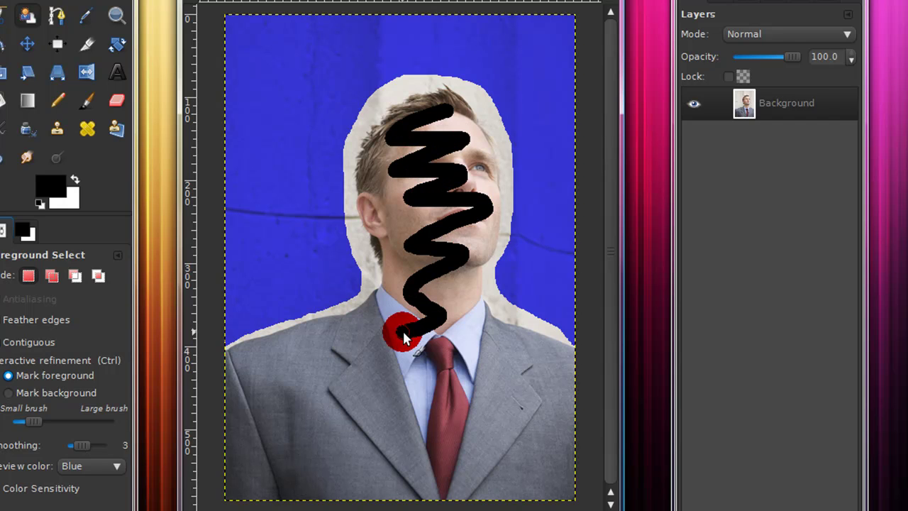
{"action": "left_click_drag", "start_coordinate": [403, 338], "coordinate": [315, 375]}
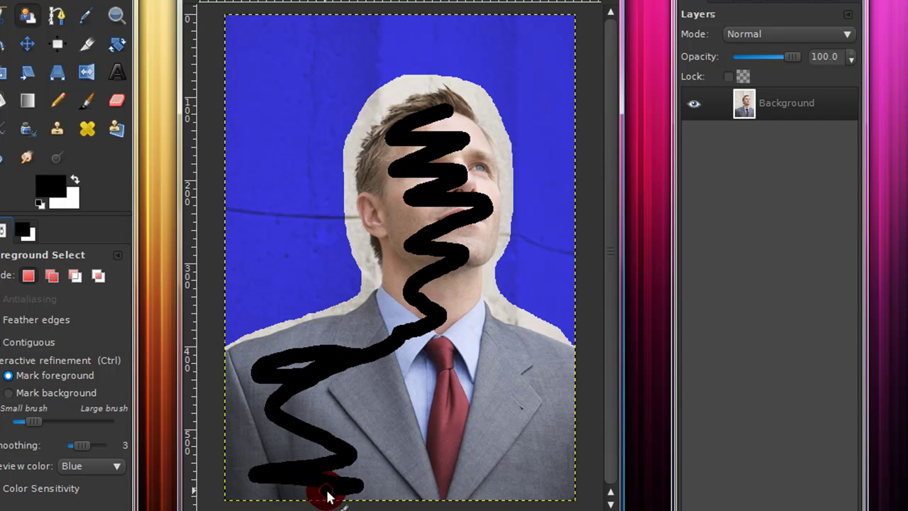
{"action": "mouse_move", "coordinate": [327, 490]}
{"action": "left_mouse_down"}
{"action": "mouse_move", "coordinate": [521, 445]}
{"action": "mouse_move", "coordinate": [427, 383]}
{"action": "mouse_move", "coordinate": [465, 408]}
{"action": "left_mouse_up"}
{"action": "left_click_drag", "start_coordinate": [538, 464], "coordinate": [379, 465]}
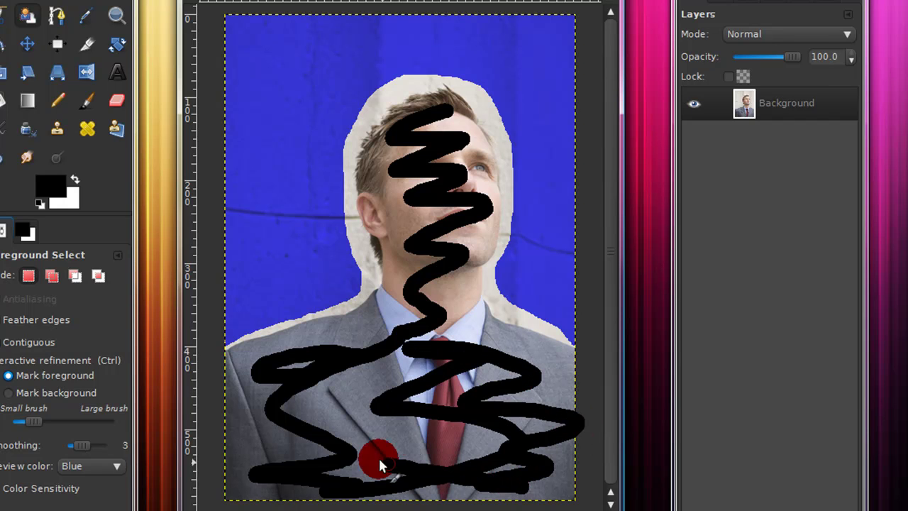
{"action": "key", "text": "Return"}
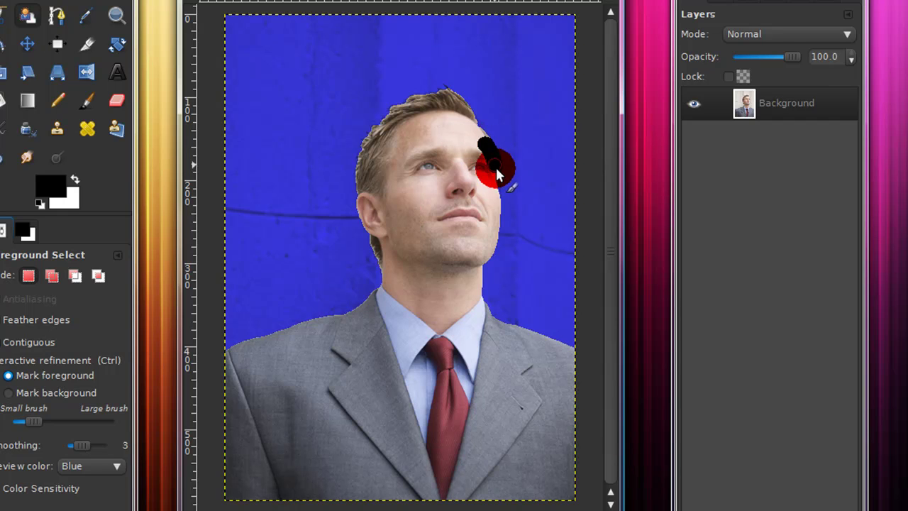
{"action": "left_click_drag", "start_coordinate": [495, 167], "coordinate": [490, 211]}
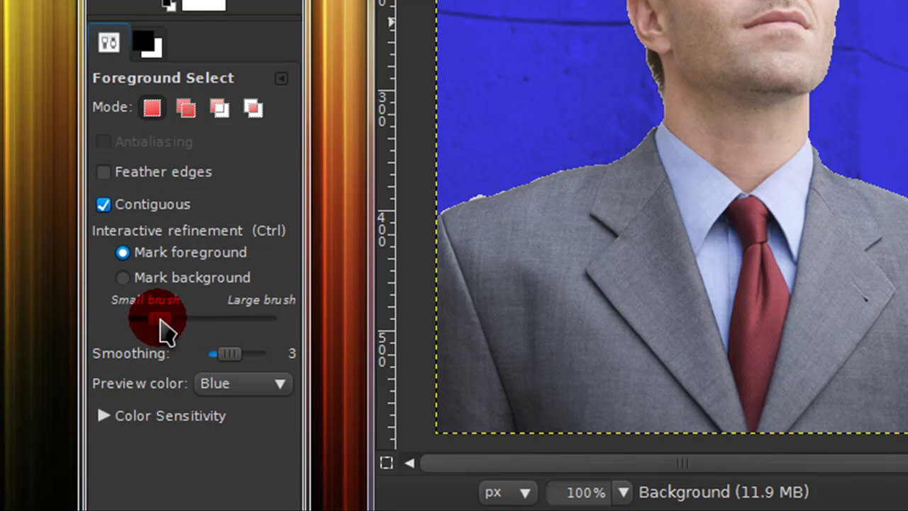
- Mark the wall strip beside the far side of the face as background and turn the extracted foreground into a selection
{"action": "mouse_move", "coordinate": [160, 321]}
{"action": "left_mouse_down"}
{"action": "mouse_move", "coordinate": [233, 319]}
{"action": "mouse_move", "coordinate": [197, 330]}
{"action": "mouse_move", "coordinate": [175, 325]}
{"action": "left_mouse_up"}
{"action": "left_click", "coordinate": [181, 282]}
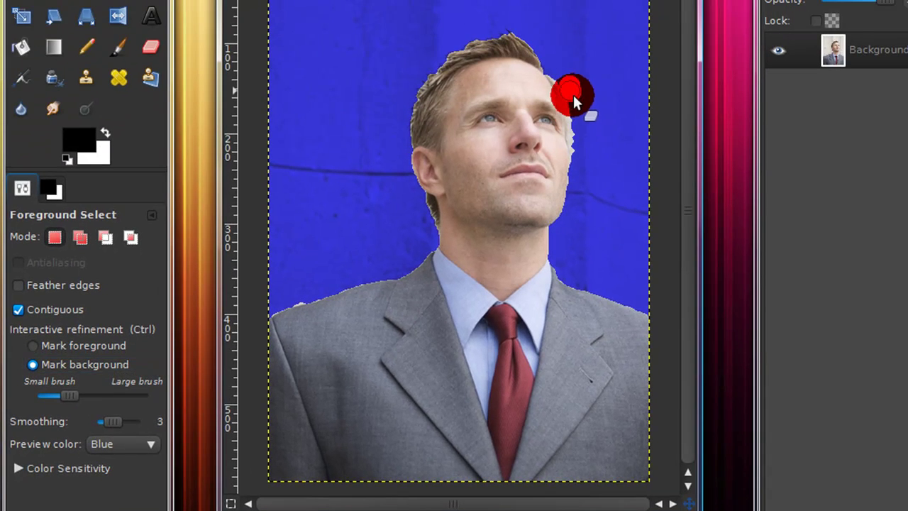
{"action": "left_click_drag", "start_coordinate": [582, 149], "coordinate": [583, 150]}
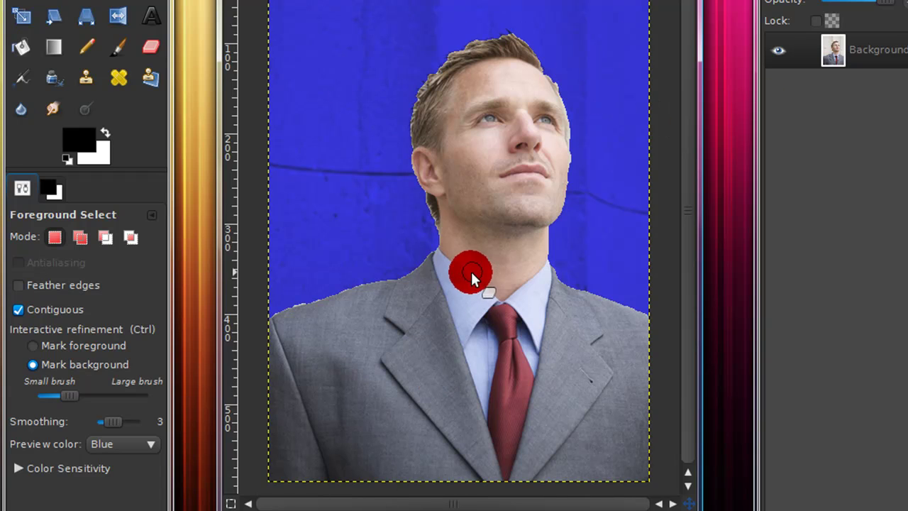
{"action": "key", "text": "Return"}
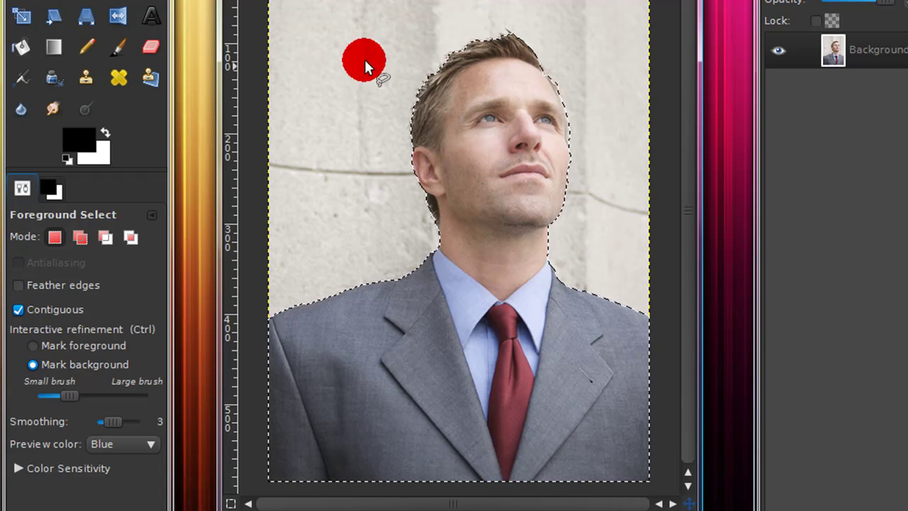
- Invert the selection and erase the wall behind the man to transparency with the Eraser, clearing the selection at the end
{"action": "left_click", "coordinate": [306, 0]}
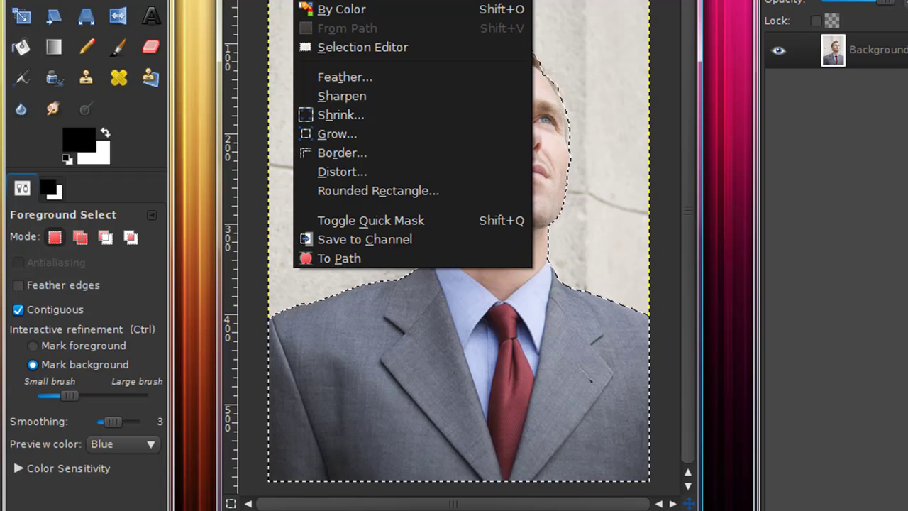
{"action": "left_click", "coordinate": [320, 0]}
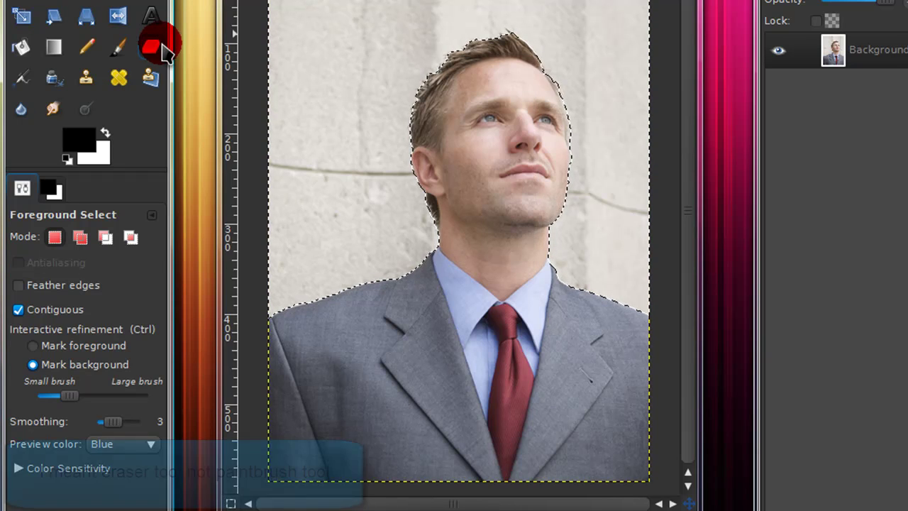
{"action": "left_click", "coordinate": [151, 45]}
{"action": "mouse_move", "coordinate": [284, 42]}
{"action": "left_mouse_down"}
{"action": "mouse_move", "coordinate": [270, 134]}
{"action": "mouse_move", "coordinate": [567, 15]}
{"action": "mouse_move", "coordinate": [642, 443]}
{"action": "left_mouse_up"}
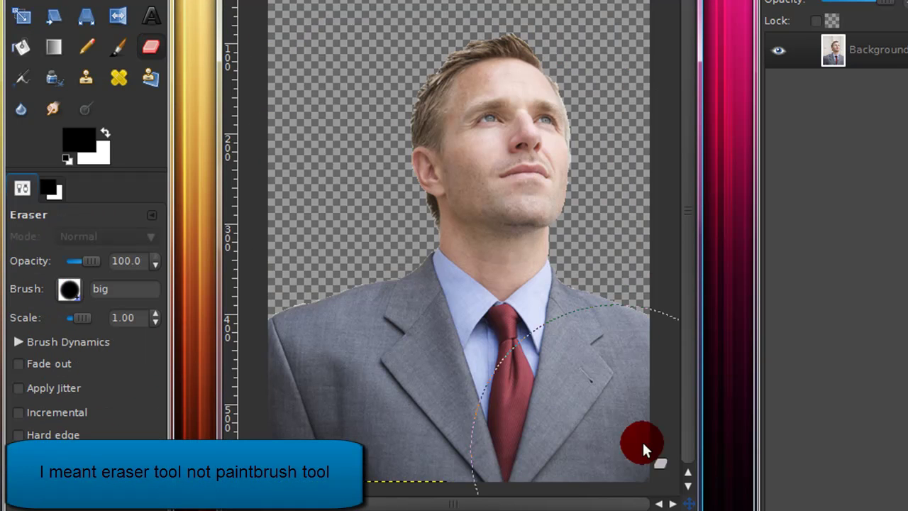
{"action": "left_click", "coordinate": [307, 0]}
{"action": "left_click", "coordinate": [319, 0]}
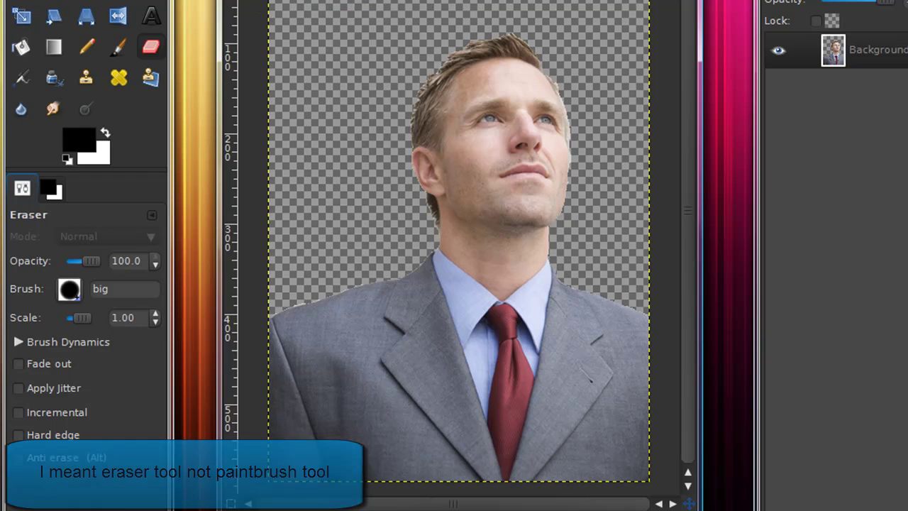
- Undo the background erasing and the foreground selection
{"action": "key", "text": "ctrl+z"}
{"action": "key", "text": "ctrl+z"}
{"action": "key", "text": "ctrl+z"}
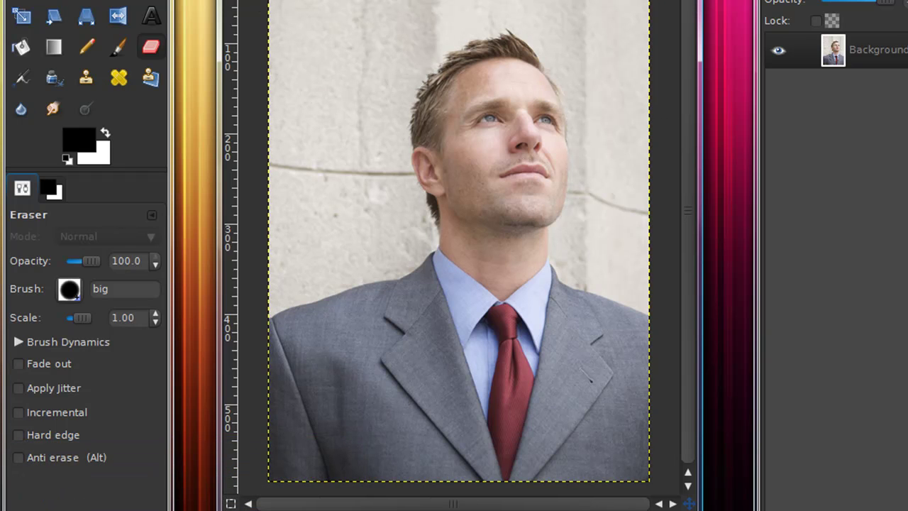
- Trace the top edge of the suit's shoulder with the Paths tool, from the image's left edge to the base of the lapel
{"action": "key", "text": "b"}
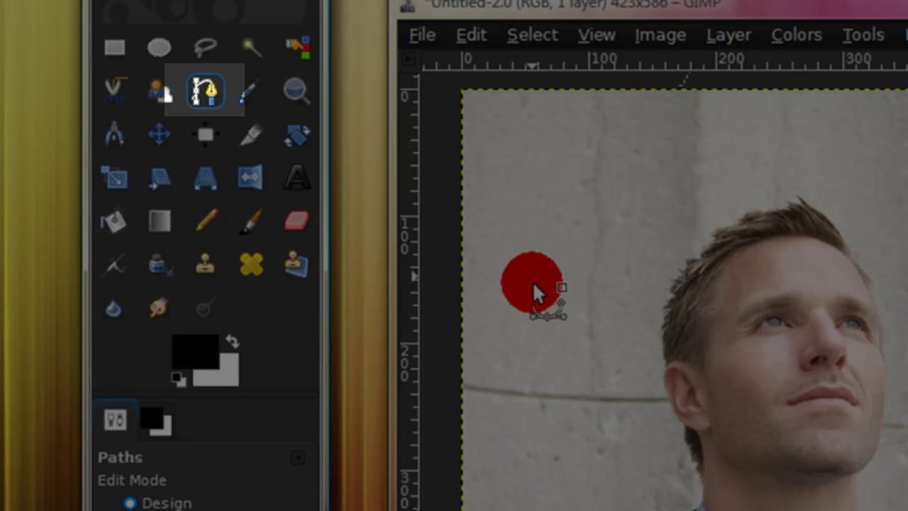
{"action": "scroll", "coordinate": [663, 464], "scroll_direction": "up", "scroll_amount": 2}
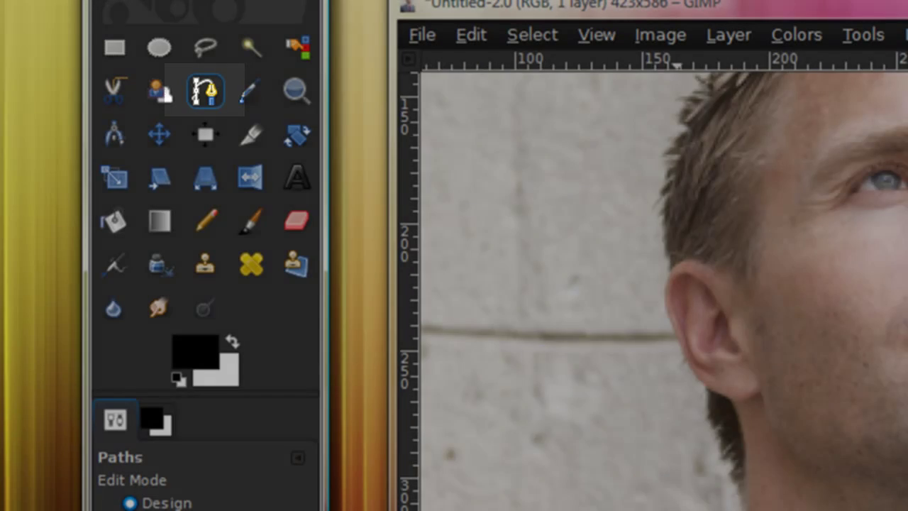
{"action": "scroll", "coordinate": [871, 389], "scroll_direction": "left", "scroll_amount": 1}
{"action": "scroll", "coordinate": [872, 389], "scroll_direction": "down", "scroll_amount": 1}
{"action": "scroll", "coordinate": [871, 389], "scroll_direction": "up", "scroll_amount": 1}
{"action": "left_click_drag", "start_coordinate": [686, 425], "coordinate": [751, 242]}
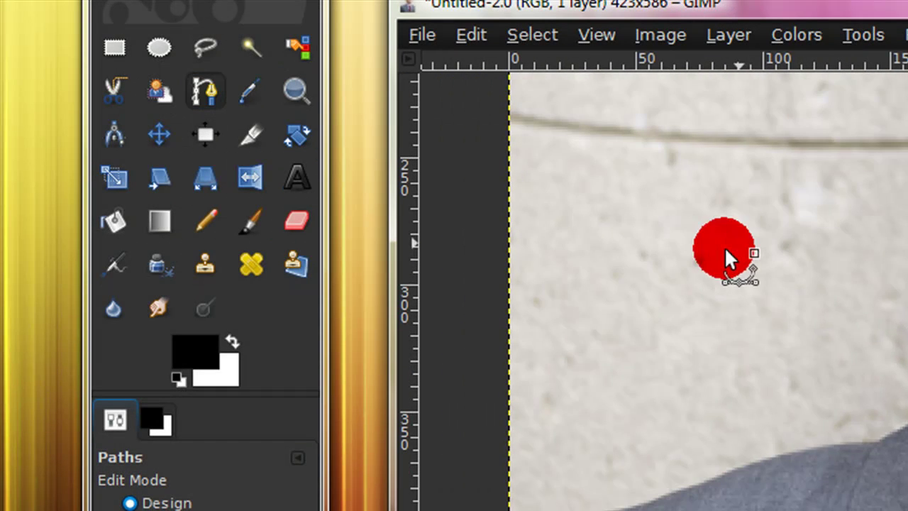
{"action": "left_click", "coordinate": [209, 95]}
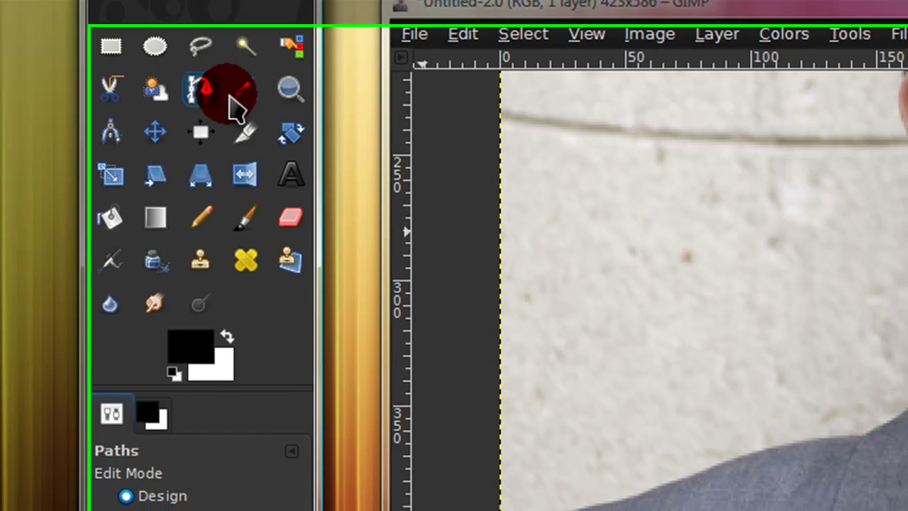
{"action": "left_click", "coordinate": [364, 314]}
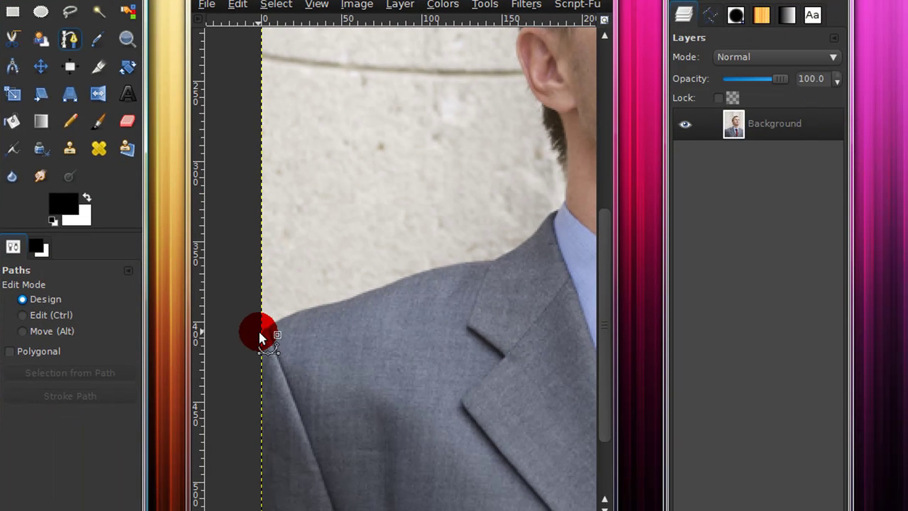
{"action": "left_click", "coordinate": [275, 323]}
{"action": "mouse_move", "coordinate": [298, 314]}
{"action": "left_mouse_down"}
{"action": "mouse_move", "coordinate": [321, 301]}
{"action": "mouse_move", "coordinate": [373, 306]}
{"action": "mouse_move", "coordinate": [337, 303]}
{"action": "left_mouse_up"}
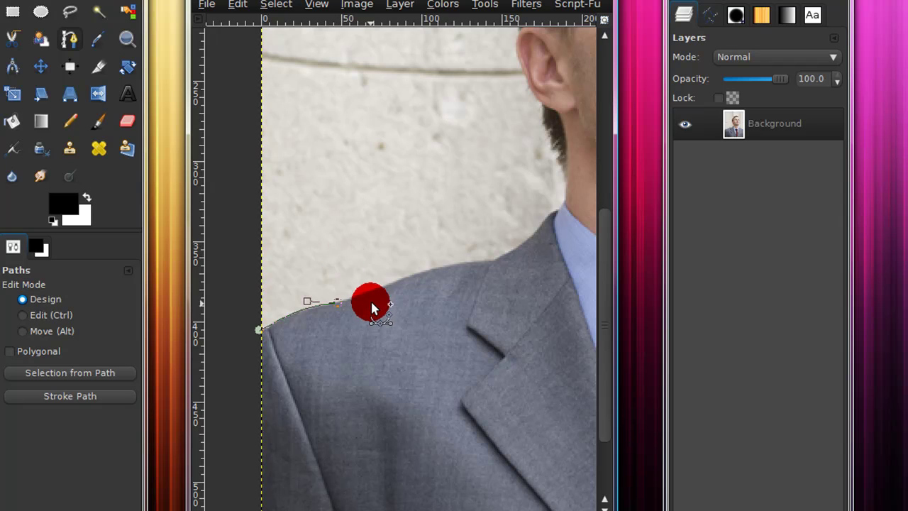
{"action": "mouse_move", "coordinate": [386, 284]}
{"action": "left_mouse_down"}
{"action": "mouse_move", "coordinate": [476, 330]}
{"action": "mouse_move", "coordinate": [334, 222]}
{"action": "mouse_move", "coordinate": [521, 422]}
{"action": "mouse_move", "coordinate": [383, 289]}
{"action": "left_mouse_up"}
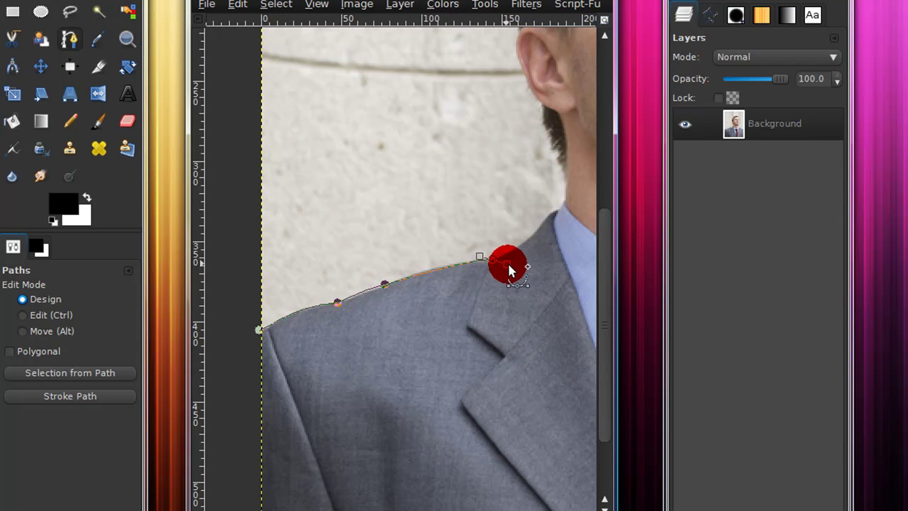
{"action": "left_click_drag", "start_coordinate": [517, 265], "coordinate": [387, 377]}
{"action": "scroll", "coordinate": [429, 293], "scroll_direction": "down", "scroll_amount": 2, "text": "ctrl"}
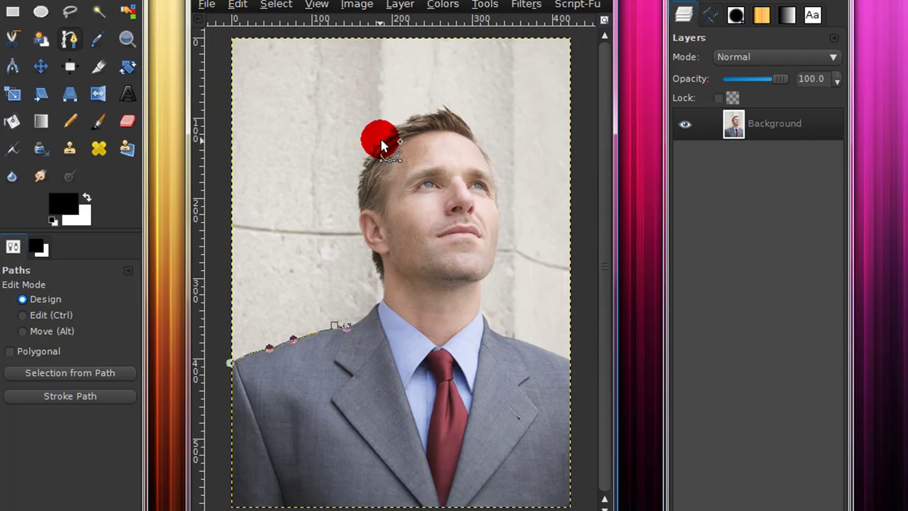
- Continue the path with loosely spaced anchors around the head, down past the face and over the far shoulder to the image edge
{"action": "left_click", "coordinate": [342, 136]}
{"action": "left_click", "coordinate": [454, 103]}
{"action": "left_click_drag", "start_coordinate": [452, 108], "coordinate": [424, 96]}
{"action": "left_click", "coordinate": [497, 104]}
{"action": "left_click", "coordinate": [510, 178]}
{"action": "left_click", "coordinate": [517, 294]}
{"action": "left_click", "coordinate": [551, 324]}
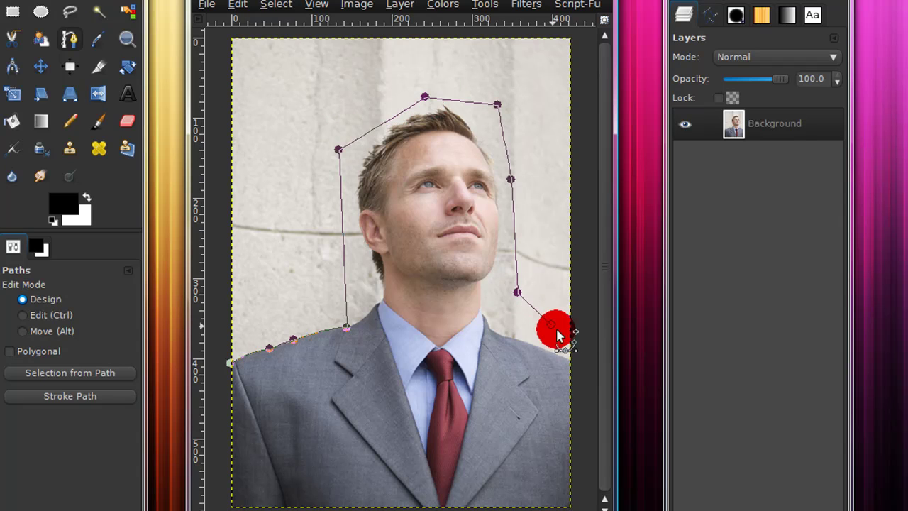
{"action": "left_click", "coordinate": [574, 343]}
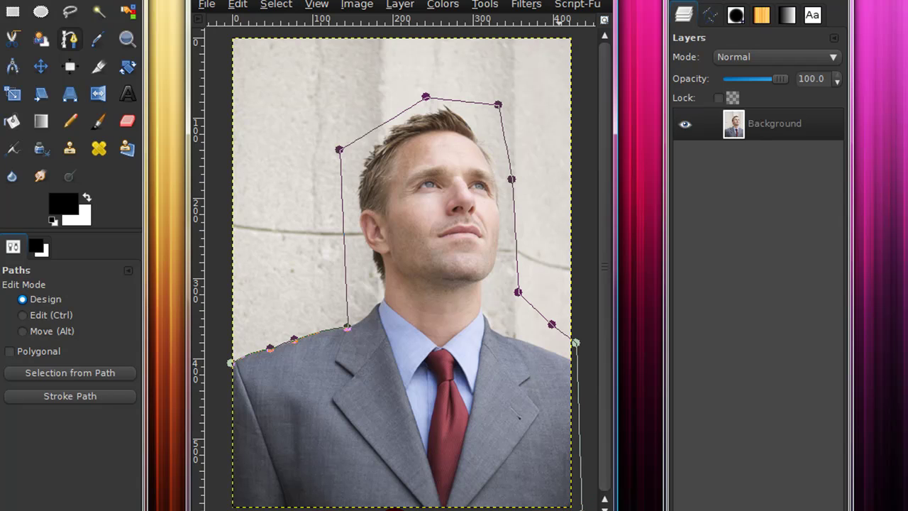
- Close the path below the image back at its first anchor, create a selection from it, and deselect
{"action": "left_click", "coordinate": [225, 509]}
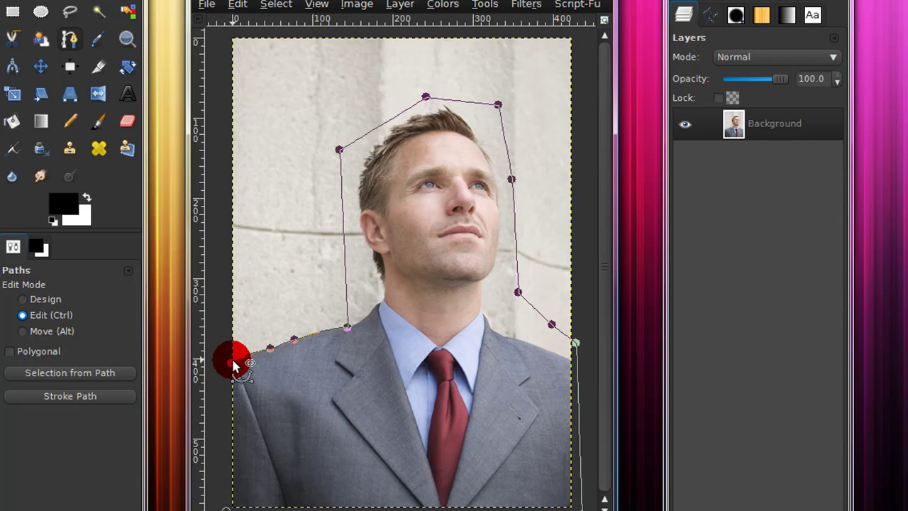
{"action": "left_click", "coordinate": [331, 438]}
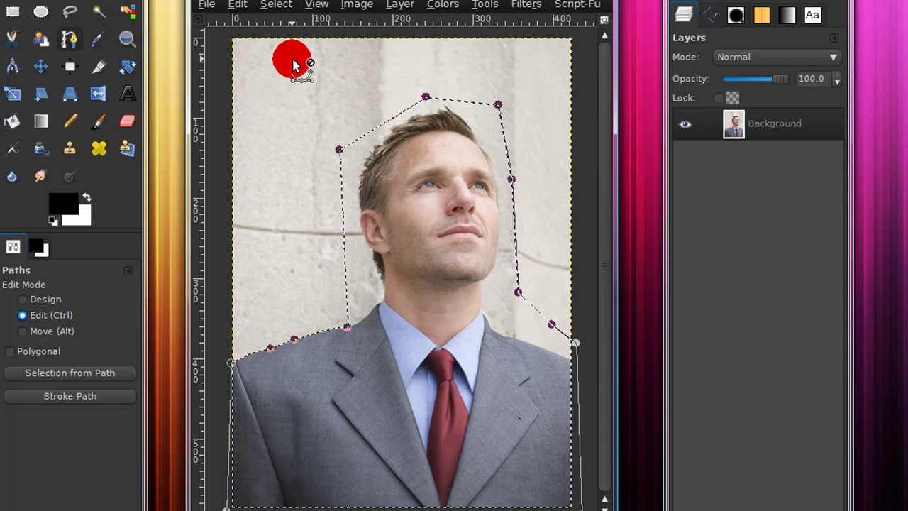
{"action": "key", "text": "ctrl+shift+a"}
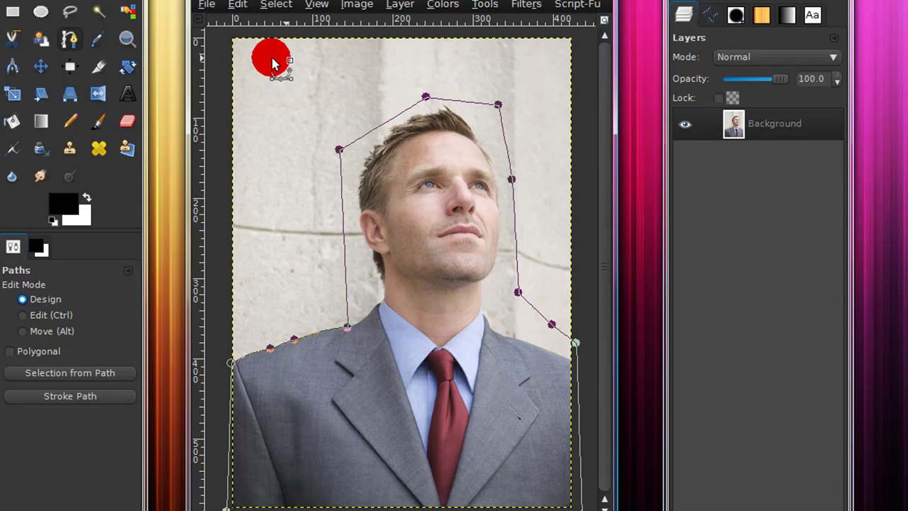
- Switch to the Color Picker and look through the list of available dockable dialogs
{"action": "left_click", "coordinate": [98, 40]}
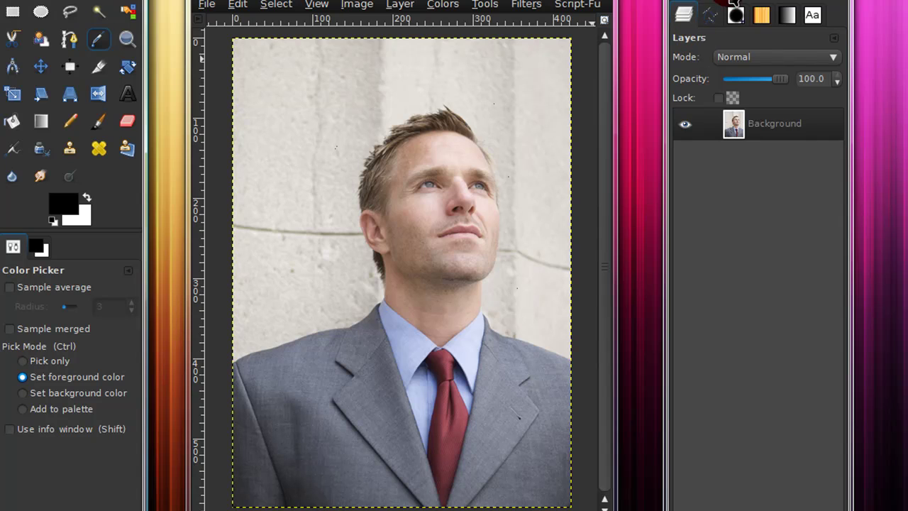
{"action": "left_click_drag", "start_coordinate": [731, 1], "coordinate": [719, 0]}
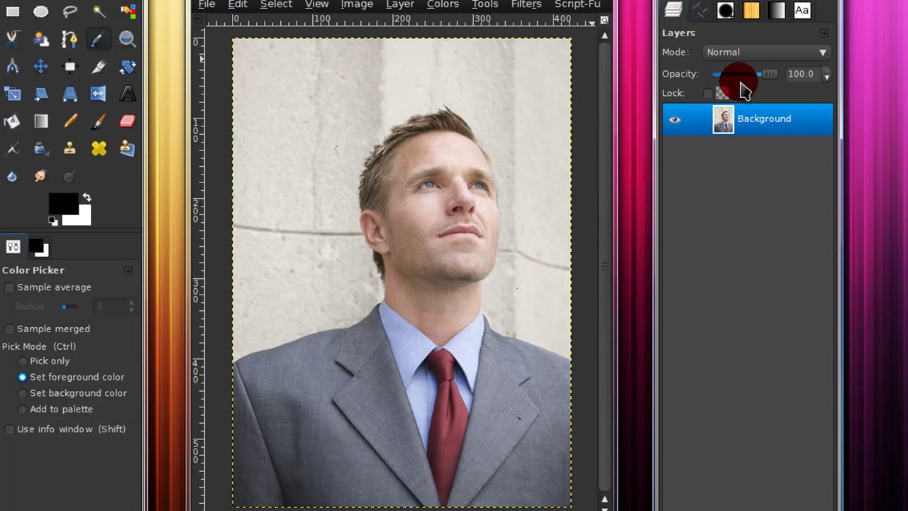
{"action": "mouse_move", "coordinate": [614, 3]}
{"action": "left_mouse_down"}
{"action": "mouse_move", "coordinate": [665, 4]}
{"action": "mouse_move", "coordinate": [604, 9]}
{"action": "mouse_move", "coordinate": [627, 8]}
{"action": "left_mouse_up"}
{"action": "left_click", "coordinate": [602, 5]}
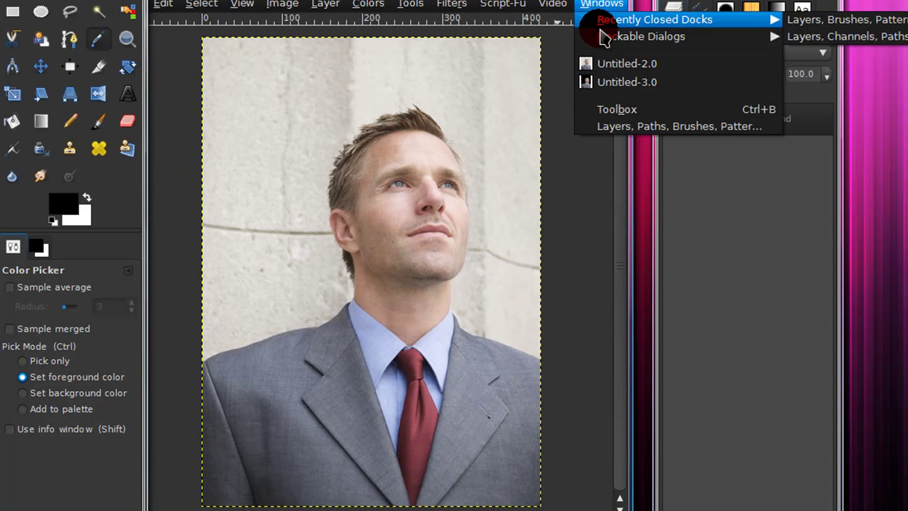
{"action": "mouse_move", "coordinate": [603, 37]}
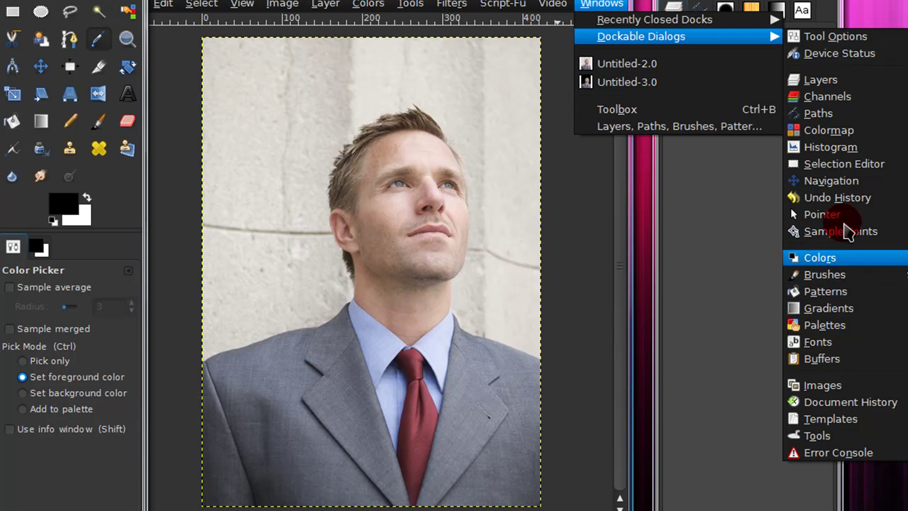
{"action": "left_click", "coordinate": [492, 2]}
{"action": "left_click_drag", "start_coordinate": [492, 2], "coordinate": [522, 0]}
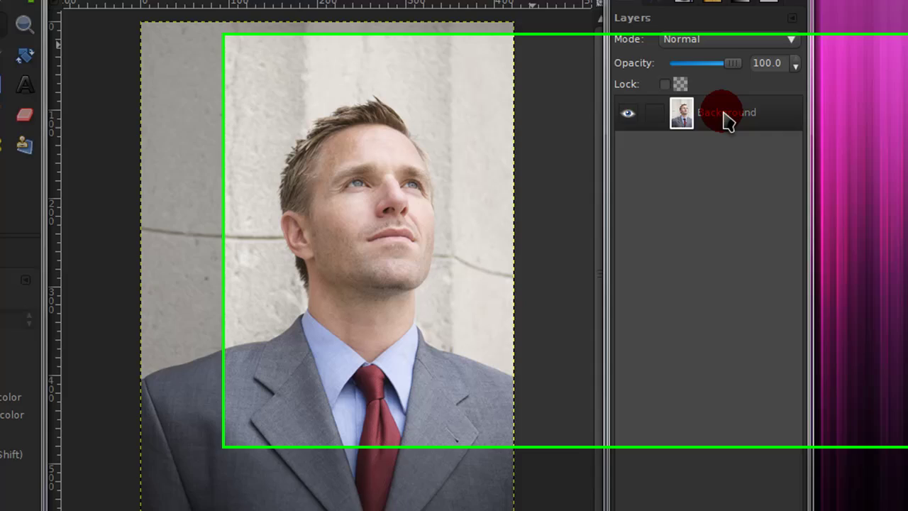
- Add a layer mask initialized to White (full opacity) to the Background layer and make the mask active for painting
{"action": "right_click", "coordinate": [763, 124]}
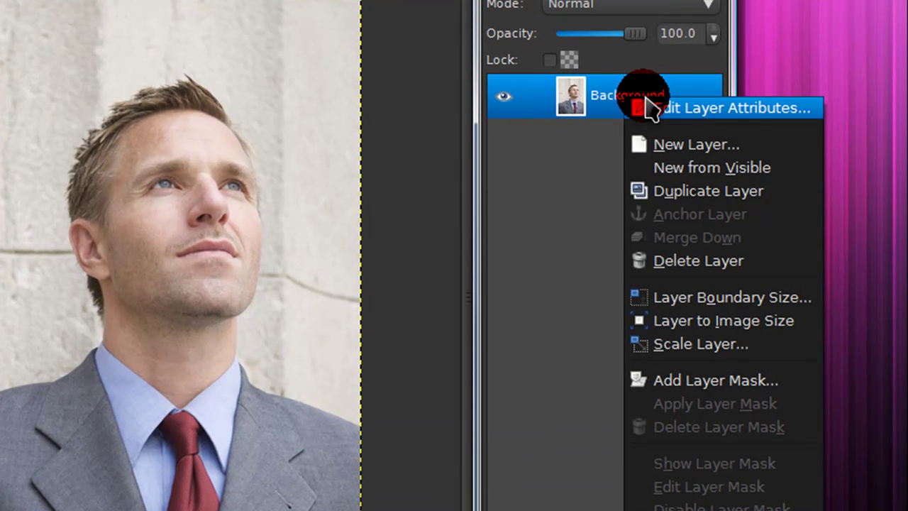
{"action": "left_click", "coordinate": [723, 381]}
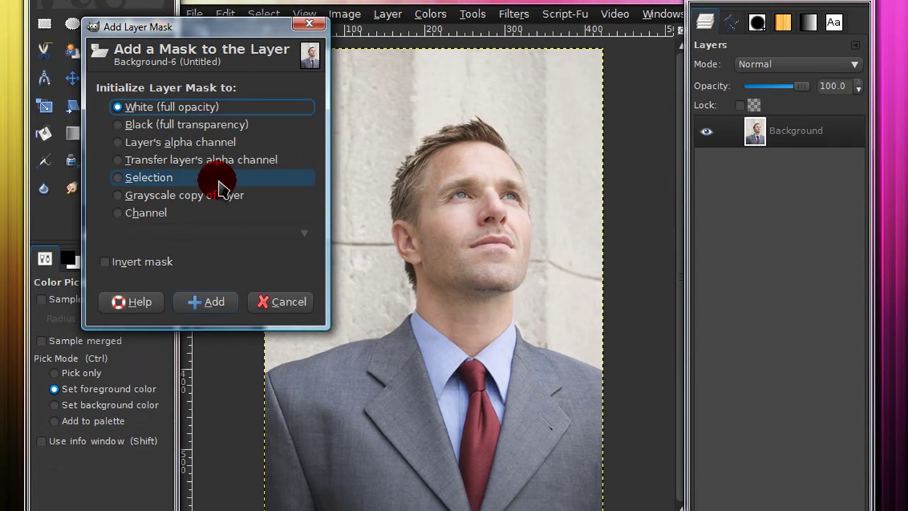
{"action": "left_click", "coordinate": [212, 300]}
{"action": "left_click", "coordinate": [780, 134]}
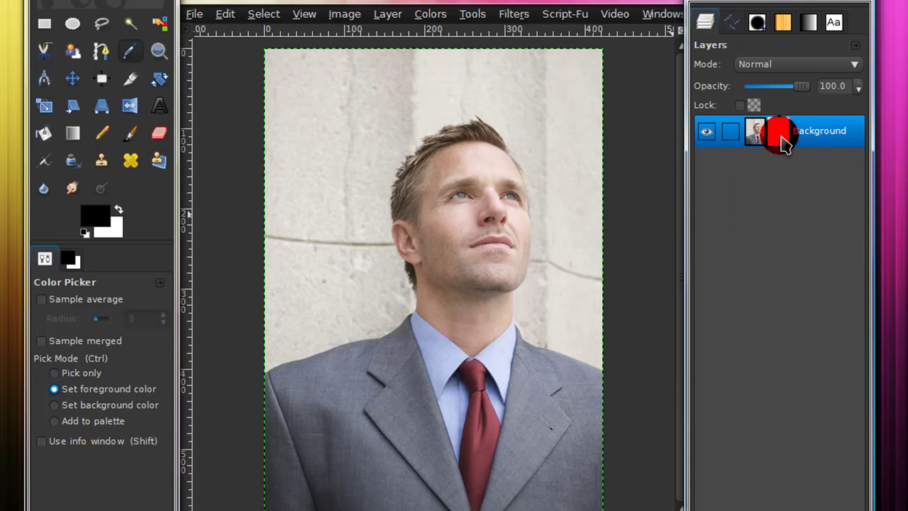
- Paint black on the mask with the Paintbrush's big brush to hide the wall behind the man's head
{"action": "left_click", "coordinate": [130, 133]}
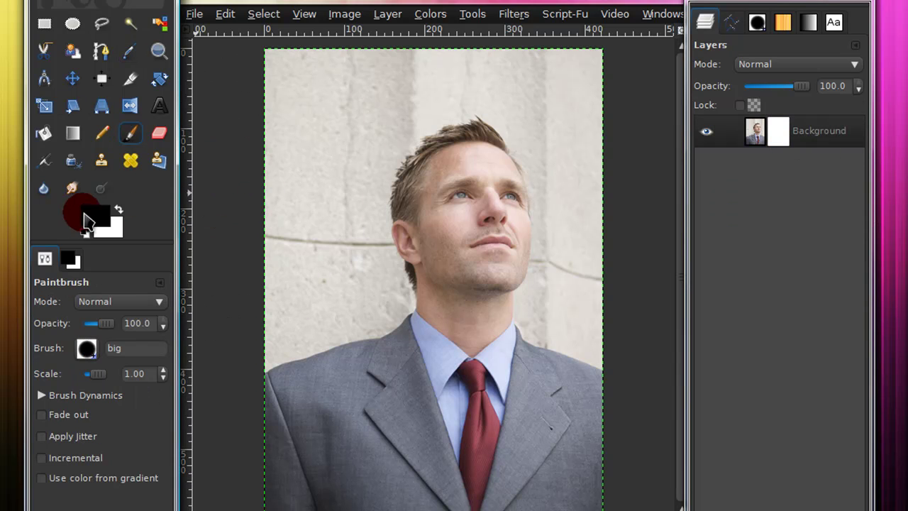
{"action": "mouse_move", "coordinate": [243, 156]}
{"action": "left_mouse_down"}
{"action": "mouse_move", "coordinate": [255, 156]}
{"action": "mouse_move", "coordinate": [263, 105]}
{"action": "mouse_move", "coordinate": [253, 198]}
{"action": "mouse_move", "coordinate": [258, 159]}
{"action": "mouse_move", "coordinate": [301, 37]}
{"action": "mouse_move", "coordinate": [333, 5]}
{"action": "mouse_move", "coordinate": [631, 10]}
{"action": "mouse_move", "coordinate": [661, 149]}
{"action": "mouse_move", "coordinate": [667, 244]}
{"action": "mouse_move", "coordinate": [677, 214]}
{"action": "left_mouse_up"}
{"action": "key", "text": "ctrl+z"}
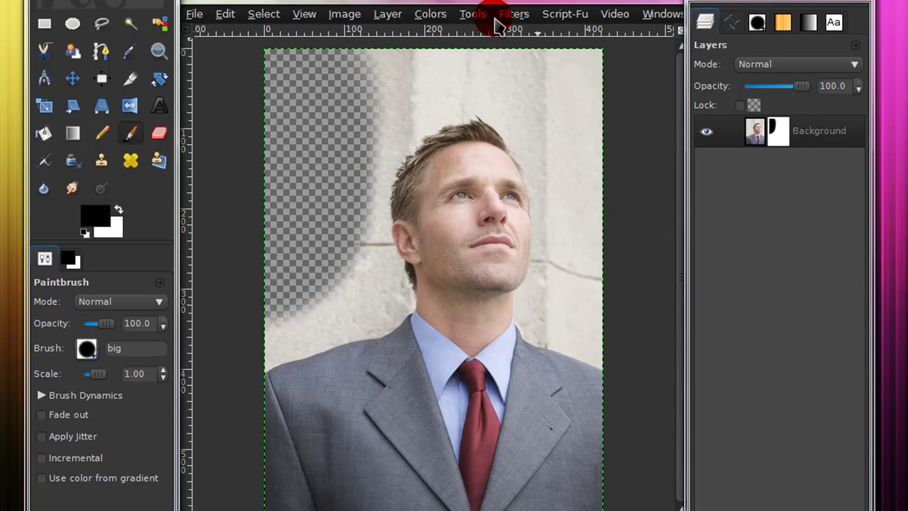
{"action": "mouse_move", "coordinate": [282, 196]}
{"action": "left_mouse_down"}
{"action": "mouse_move", "coordinate": [260, 223]}
{"action": "mouse_move", "coordinate": [346, 119]}
{"action": "mouse_move", "coordinate": [90, 326]}
{"action": "left_mouse_up"}
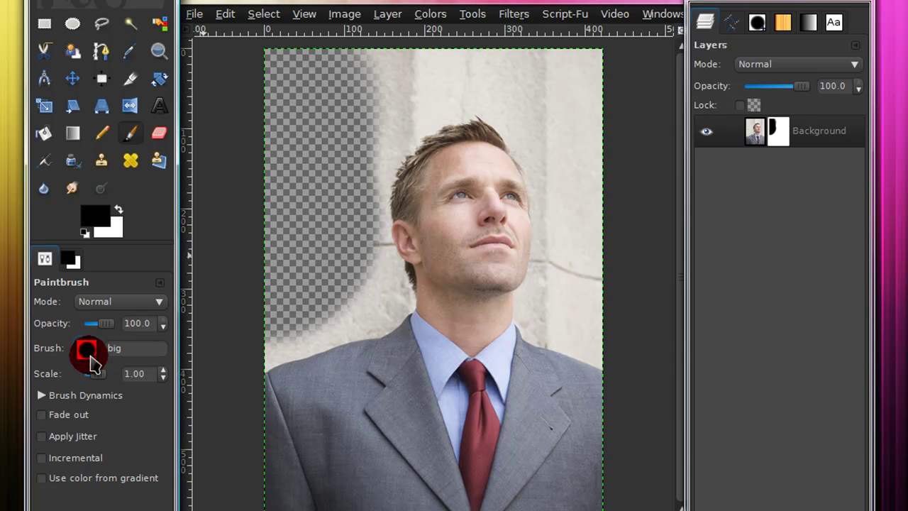
- Choose the Circle (17) brush and mask out more wall near the back of the head and along the adjacent shoulder
{"action": "left_click", "coordinate": [86, 348]}
{"action": "left_click", "coordinate": [180, 431]}
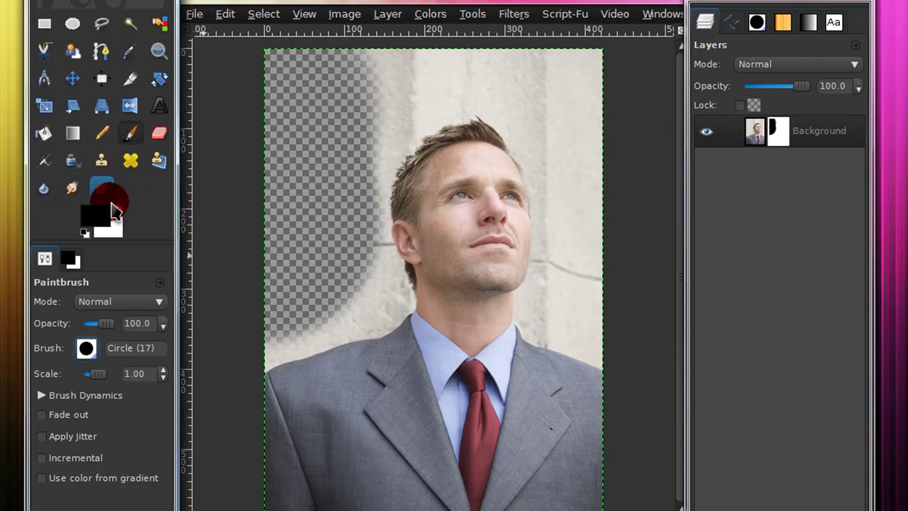
{"action": "mouse_move", "coordinate": [414, 81]}
{"action": "left_mouse_down"}
{"action": "mouse_move", "coordinate": [436, 70]}
{"action": "mouse_move", "coordinate": [348, 64]}
{"action": "mouse_move", "coordinate": [346, 52]}
{"action": "mouse_move", "coordinate": [436, 54]}
{"action": "mouse_move", "coordinate": [397, 76]}
{"action": "mouse_move", "coordinate": [385, 105]}
{"action": "mouse_move", "coordinate": [368, 91]}
{"action": "mouse_move", "coordinate": [389, 47]}
{"action": "mouse_move", "coordinate": [381, 104]}
{"action": "mouse_move", "coordinate": [408, 101]}
{"action": "left_mouse_up"}
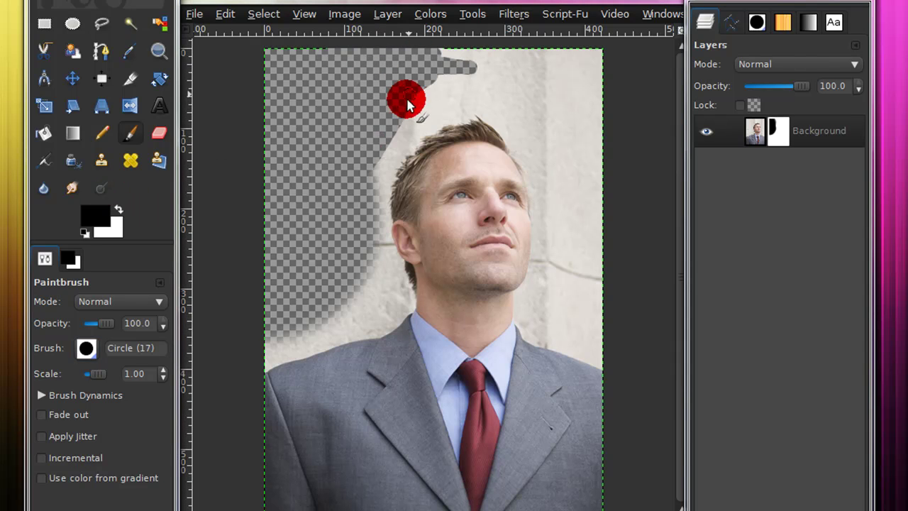
{"action": "mouse_move", "coordinate": [368, 204]}
{"action": "left_mouse_down"}
{"action": "mouse_move", "coordinate": [373, 318]}
{"action": "mouse_move", "coordinate": [364, 313]}
{"action": "mouse_move", "coordinate": [332, 329]}
{"action": "left_mouse_up"}
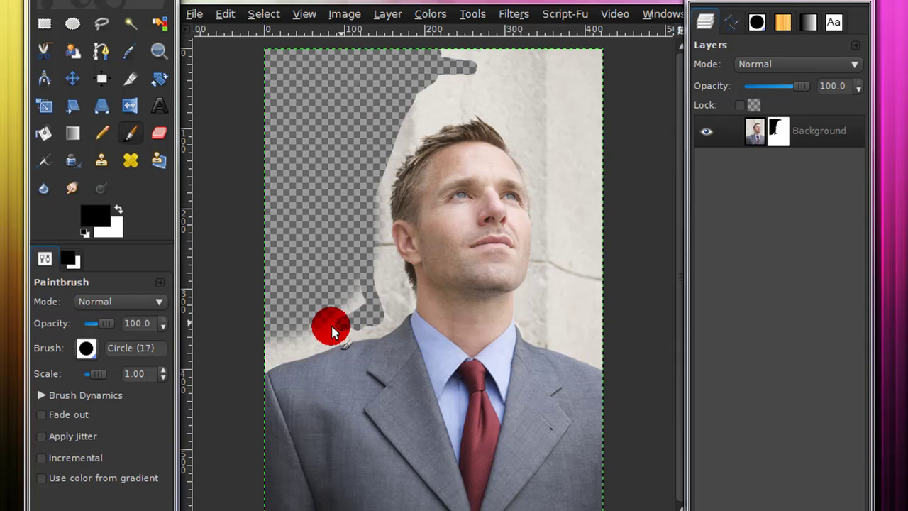
{"action": "left_click_drag", "start_coordinate": [370, 304], "coordinate": [291, 344]}
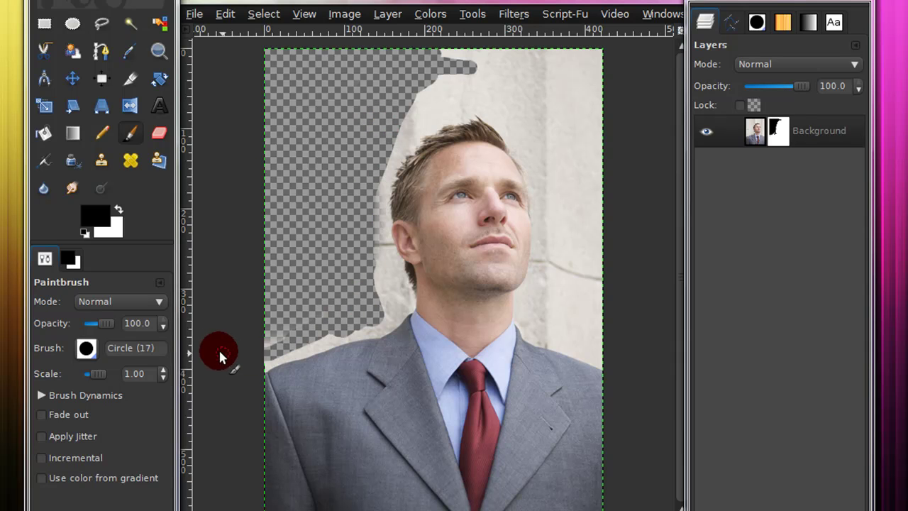
- Paint black strokes across the man's face and tie, and restore those areas by painting the mask white
{"action": "mouse_move", "coordinate": [427, 221]}
{"action": "left_mouse_down"}
{"action": "mouse_move", "coordinate": [530, 231]}
{"action": "mouse_move", "coordinate": [425, 264]}
{"action": "mouse_move", "coordinate": [418, 293]}
{"action": "mouse_move", "coordinate": [432, 385]}
{"action": "mouse_move", "coordinate": [498, 272]}
{"action": "mouse_move", "coordinate": [504, 470]}
{"action": "left_mouse_up"}
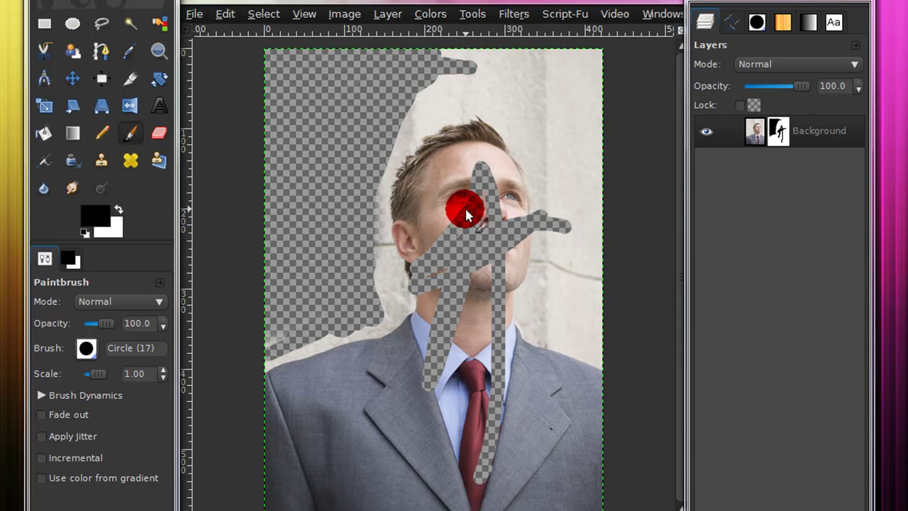
{"action": "left_click_drag", "start_coordinate": [434, 291], "coordinate": [420, 273]}
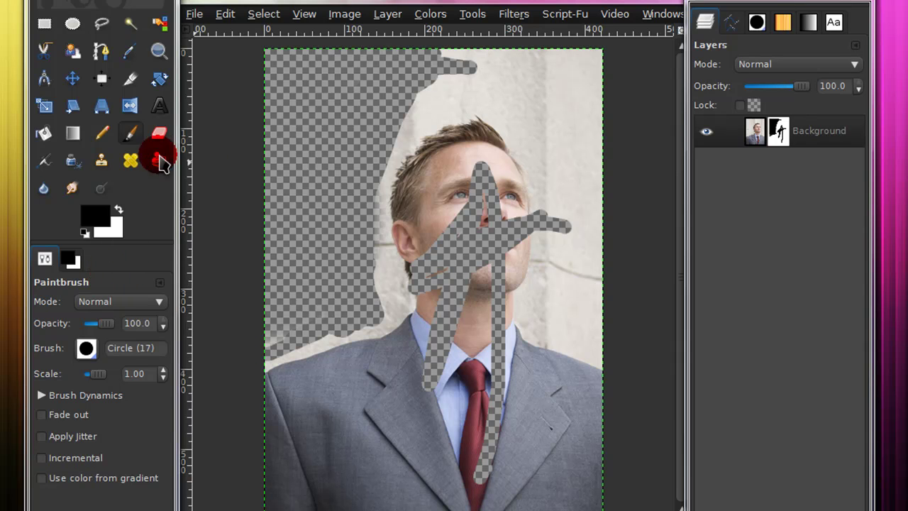
{"action": "left_click", "coordinate": [119, 212]}
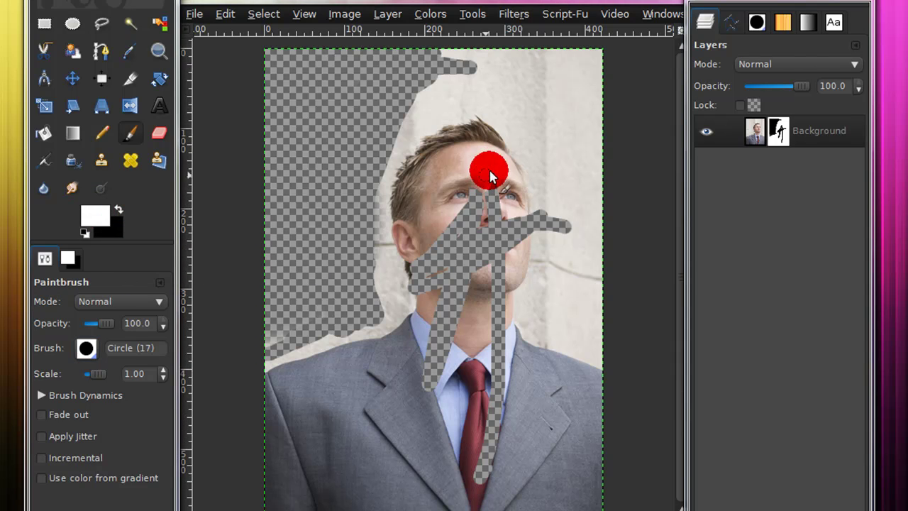
{"action": "mouse_move", "coordinate": [489, 175]}
{"action": "left_mouse_down"}
{"action": "mouse_move", "coordinate": [493, 210]}
{"action": "mouse_move", "coordinate": [472, 211]}
{"action": "mouse_move", "coordinate": [453, 250]}
{"action": "mouse_move", "coordinate": [480, 262]}
{"action": "left_mouse_up"}
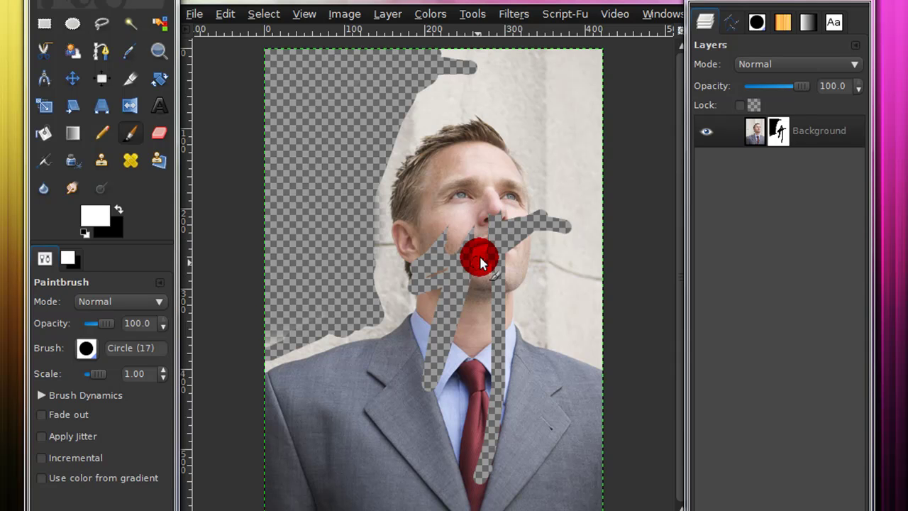
{"action": "mouse_move", "coordinate": [469, 273]}
{"action": "left_mouse_down"}
{"action": "mouse_move", "coordinate": [470, 250]}
{"action": "mouse_move", "coordinate": [447, 232]}
{"action": "mouse_move", "coordinate": [463, 244]}
{"action": "mouse_move", "coordinate": [461, 258]}
{"action": "mouse_move", "coordinate": [510, 250]}
{"action": "mouse_move", "coordinate": [472, 317]}
{"action": "mouse_move", "coordinate": [480, 231]}
{"action": "mouse_move", "coordinate": [501, 253]}
{"action": "mouse_move", "coordinate": [493, 311]}
{"action": "mouse_move", "coordinate": [505, 322]}
{"action": "mouse_move", "coordinate": [501, 300]}
{"action": "mouse_move", "coordinate": [459, 253]}
{"action": "mouse_move", "coordinate": [434, 328]}
{"action": "mouse_move", "coordinate": [443, 291]}
{"action": "mouse_move", "coordinate": [420, 262]}
{"action": "mouse_move", "coordinate": [420, 288]}
{"action": "mouse_move", "coordinate": [435, 299]}
{"action": "mouse_move", "coordinate": [439, 268]}
{"action": "mouse_move", "coordinate": [498, 242]}
{"action": "mouse_move", "coordinate": [505, 266]}
{"action": "mouse_move", "coordinate": [527, 223]}
{"action": "mouse_move", "coordinate": [459, 408]}
{"action": "mouse_move", "coordinate": [441, 397]}
{"action": "mouse_move", "coordinate": [411, 399]}
{"action": "mouse_move", "coordinate": [445, 390]}
{"action": "mouse_move", "coordinate": [472, 452]}
{"action": "mouse_move", "coordinate": [518, 360]}
{"action": "mouse_move", "coordinate": [496, 379]}
{"action": "mouse_move", "coordinate": [510, 388]}
{"action": "mouse_move", "coordinate": [467, 497]}
{"action": "mouse_move", "coordinate": [491, 367]}
{"action": "mouse_move", "coordinate": [503, 370]}
{"action": "mouse_move", "coordinate": [489, 490]}
{"action": "mouse_move", "coordinate": [481, 480]}
{"action": "mouse_move", "coordinate": [584, 290]}
{"action": "mouse_move", "coordinate": [566, 311]}
{"action": "mouse_move", "coordinate": [601, 268]}
{"action": "left_mouse_up"}
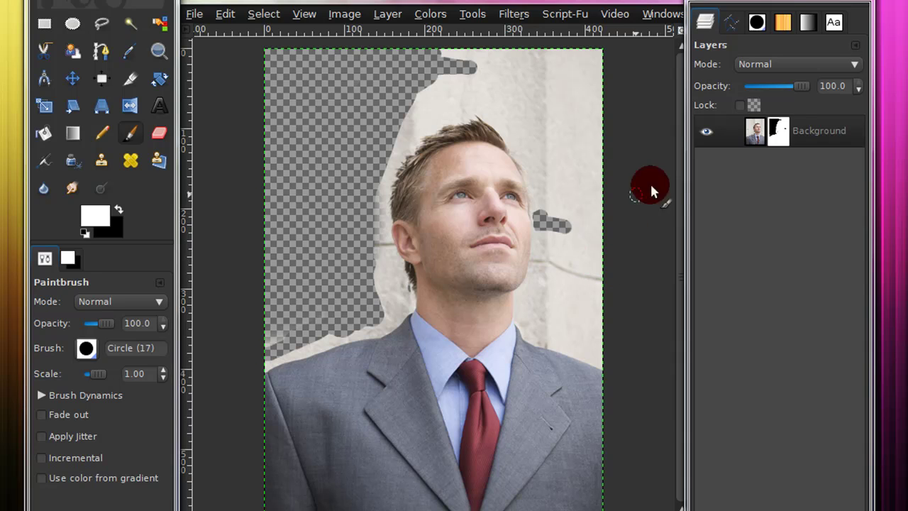
- Apply the layer mask to the Background layer, and undo the changes back to the original unmasked photo
{"action": "right_click", "coordinate": [821, 137]}
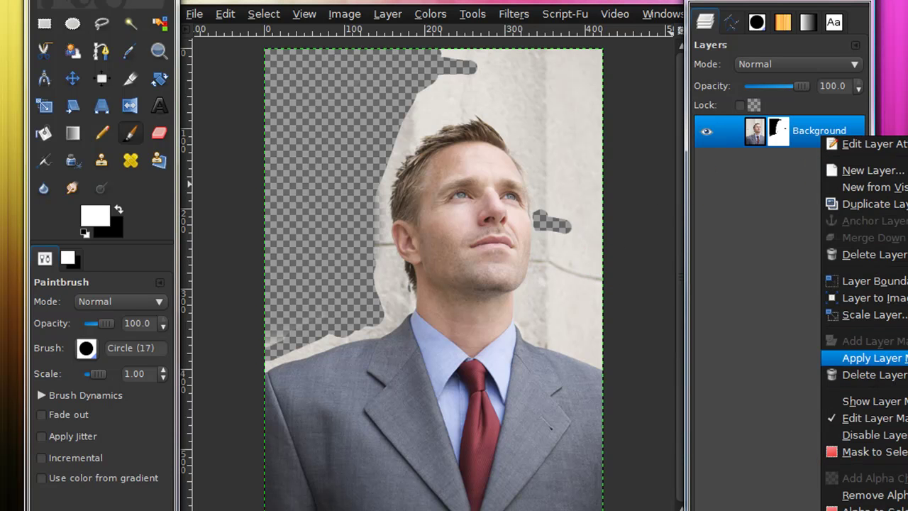
{"action": "left_click", "coordinate": [871, 362]}
{"action": "key", "text": "ctrl+z"}
{"action": "key", "text": "ctrl+z"}
{"action": "key", "text": "ctrl+z"}
{"action": "key", "text": "ctrl+z"}
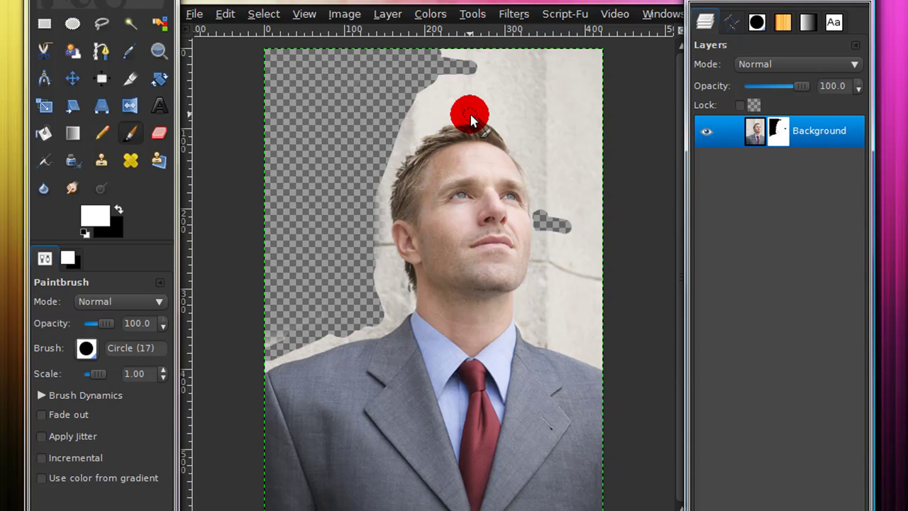
{"action": "key", "text": "ctrl+z"}
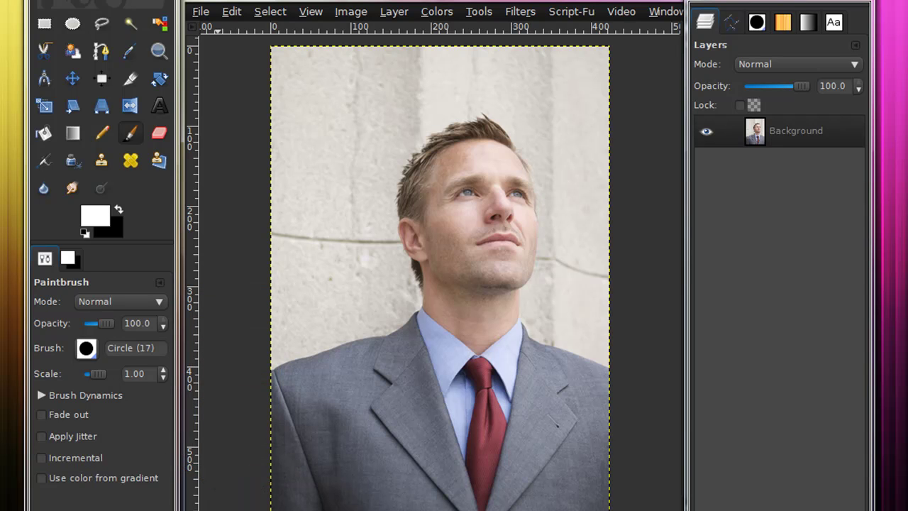
- Turn on Quick Mask and paint white with the Circle (17) brush over the lower part of the suit and tie
{"action": "left_click", "coordinate": [192, 510]}
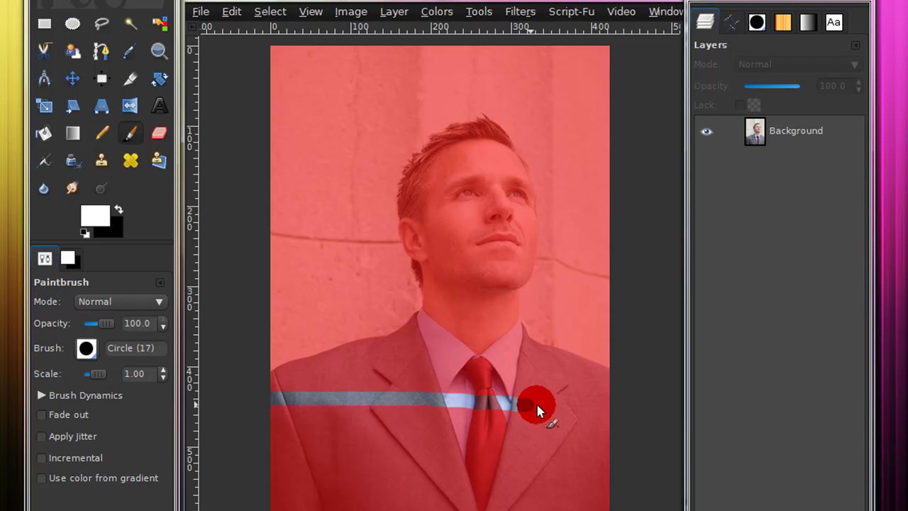
{"action": "mouse_move", "coordinate": [536, 402]}
{"action": "left_mouse_down"}
{"action": "mouse_move", "coordinate": [425, 422]}
{"action": "mouse_move", "coordinate": [533, 425]}
{"action": "mouse_move", "coordinate": [401, 384]}
{"action": "left_mouse_up"}
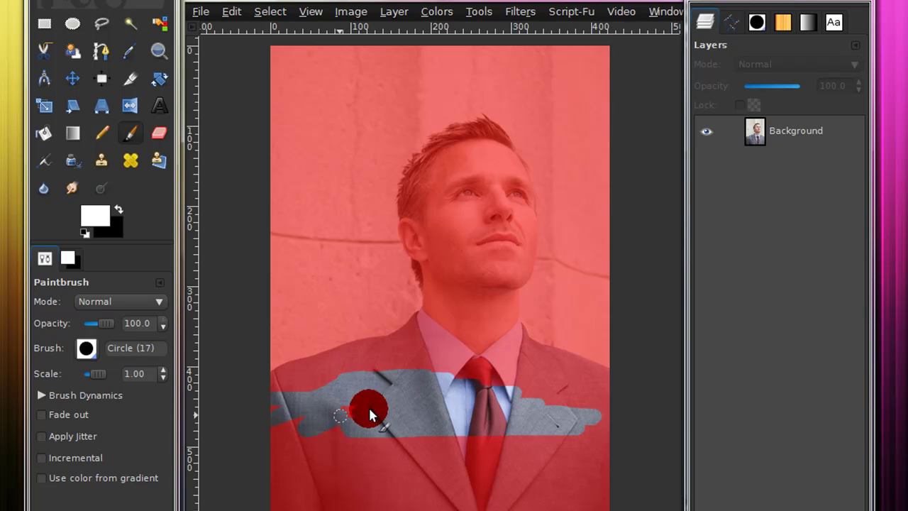
{"action": "mouse_move", "coordinate": [369, 411]}
{"action": "left_mouse_down"}
{"action": "mouse_move", "coordinate": [503, 459]}
{"action": "mouse_move", "coordinate": [471, 451]}
{"action": "left_mouse_up"}
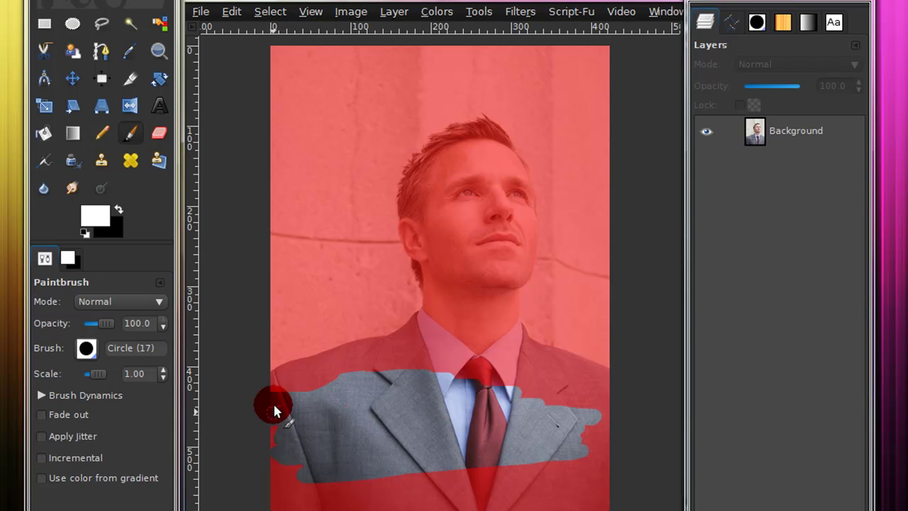
{"action": "mouse_move", "coordinate": [305, 482]}
{"action": "left_mouse_down"}
{"action": "mouse_move", "coordinate": [266, 508]}
{"action": "mouse_move", "coordinate": [293, 478]}
{"action": "mouse_move", "coordinate": [478, 482]}
{"action": "mouse_move", "coordinate": [330, 495]}
{"action": "mouse_move", "coordinate": [435, 505]}
{"action": "mouse_move", "coordinate": [290, 498]}
{"action": "mouse_move", "coordinate": [561, 493]}
{"action": "mouse_move", "coordinate": [657, 477]}
{"action": "mouse_move", "coordinate": [632, 493]}
{"action": "mouse_move", "coordinate": [531, 496]}
{"action": "mouse_move", "coordinate": [546, 497]}
{"action": "mouse_move", "coordinate": [540, 480]}
{"action": "mouse_move", "coordinate": [608, 490]}
{"action": "mouse_move", "coordinate": [611, 423]}
{"action": "left_mouse_up"}
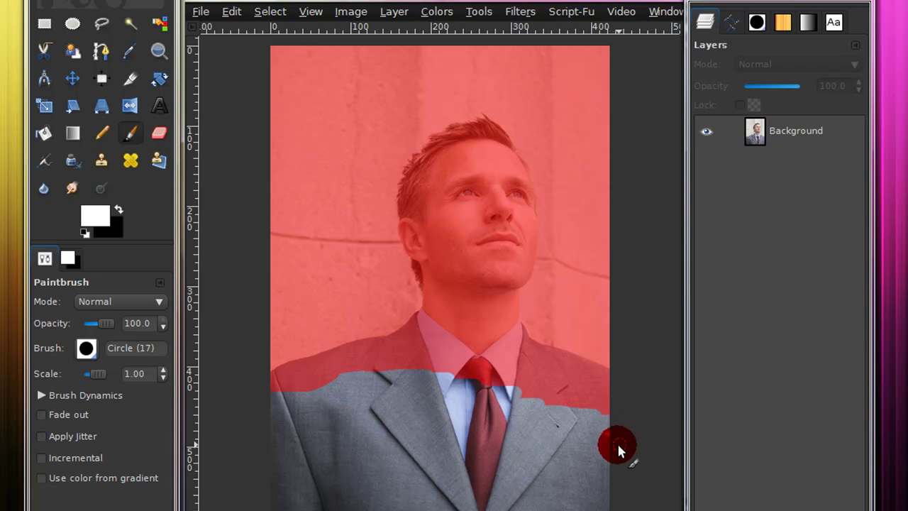
- Extend the white Quick Mask painting over the shoulders, collar and neck and up through the face to the forehead
{"action": "mouse_move", "coordinate": [581, 398]}
{"action": "left_mouse_down"}
{"action": "mouse_move", "coordinate": [516, 393]}
{"action": "mouse_move", "coordinate": [619, 391]}
{"action": "mouse_move", "coordinate": [578, 389]}
{"action": "mouse_move", "coordinate": [612, 397]}
{"action": "mouse_move", "coordinate": [611, 415]}
{"action": "mouse_move", "coordinate": [599, 390]}
{"action": "mouse_move", "coordinate": [575, 407]}
{"action": "mouse_move", "coordinate": [583, 410]}
{"action": "mouse_move", "coordinate": [541, 385]}
{"action": "mouse_move", "coordinate": [427, 371]}
{"action": "mouse_move", "coordinate": [470, 368]}
{"action": "mouse_move", "coordinate": [481, 314]}
{"action": "mouse_move", "coordinate": [471, 344]}
{"action": "mouse_move", "coordinate": [513, 385]}
{"action": "mouse_move", "coordinate": [540, 374]}
{"action": "mouse_move", "coordinate": [491, 342]}
{"action": "mouse_move", "coordinate": [542, 364]}
{"action": "mouse_move", "coordinate": [535, 378]}
{"action": "mouse_move", "coordinate": [526, 374]}
{"action": "mouse_move", "coordinate": [622, 382]}
{"action": "mouse_move", "coordinate": [491, 335]}
{"action": "mouse_move", "coordinate": [446, 361]}
{"action": "mouse_move", "coordinate": [445, 336]}
{"action": "mouse_move", "coordinate": [419, 348]}
{"action": "left_mouse_up"}
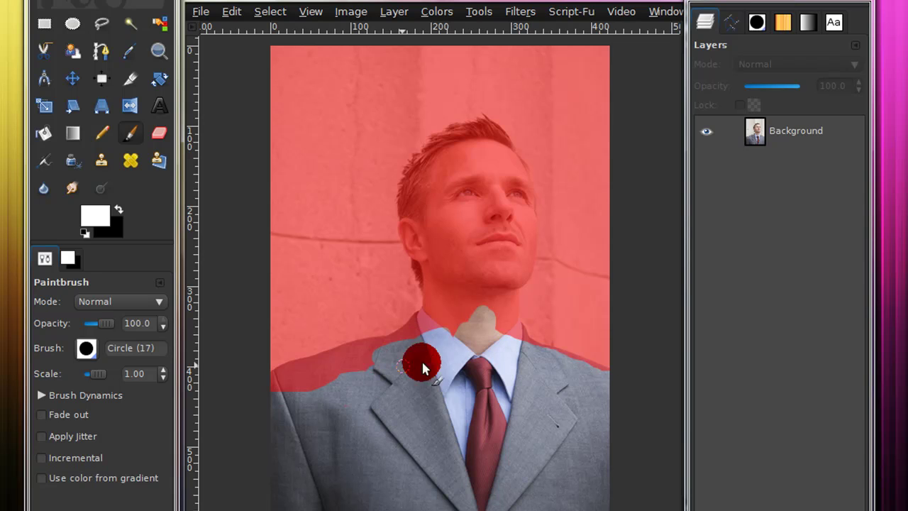
{"action": "mouse_move", "coordinate": [315, 367]}
{"action": "left_mouse_down"}
{"action": "mouse_move", "coordinate": [455, 344]}
{"action": "mouse_move", "coordinate": [468, 217]}
{"action": "mouse_move", "coordinate": [472, 301]}
{"action": "mouse_move", "coordinate": [501, 320]}
{"action": "mouse_move", "coordinate": [481, 313]}
{"action": "mouse_move", "coordinate": [474, 288]}
{"action": "mouse_move", "coordinate": [437, 337]}
{"action": "mouse_move", "coordinate": [462, 322]}
{"action": "mouse_move", "coordinate": [459, 331]}
{"action": "mouse_move", "coordinate": [498, 245]}
{"action": "mouse_move", "coordinate": [488, 225]}
{"action": "mouse_move", "coordinate": [443, 217]}
{"action": "left_mouse_up"}
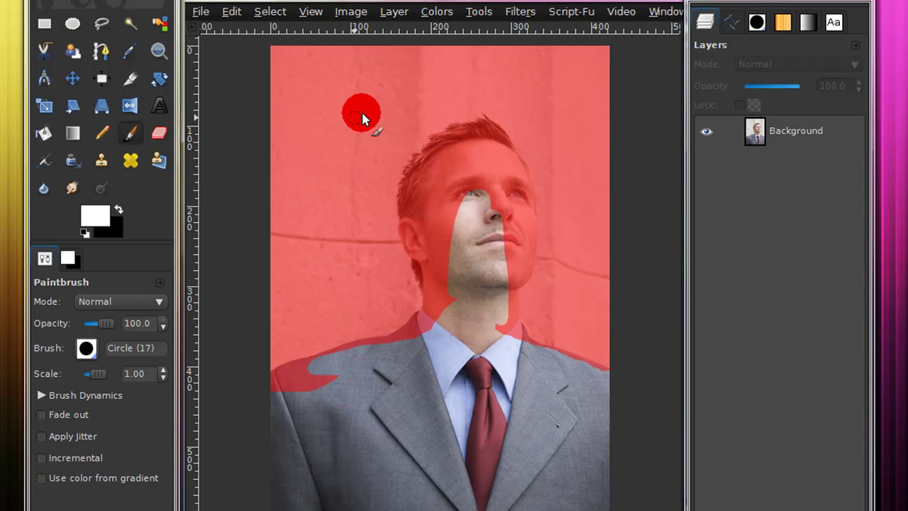
{"action": "mouse_move", "coordinate": [340, 72]}
{"action": "left_mouse_down"}
{"action": "mouse_move", "coordinate": [376, 71]}
{"action": "mouse_move", "coordinate": [428, 262]}
{"action": "left_mouse_up"}
{"action": "mouse_move", "coordinate": [509, 204]}
{"action": "left_mouse_down"}
{"action": "mouse_move", "coordinate": [503, 244]}
{"action": "mouse_move", "coordinate": [486, 166]}
{"action": "mouse_move", "coordinate": [455, 173]}
{"action": "mouse_move", "coordinate": [456, 291]}
{"action": "mouse_move", "coordinate": [442, 340]}
{"action": "mouse_move", "coordinate": [446, 231]}
{"action": "mouse_move", "coordinate": [429, 341]}
{"action": "mouse_move", "coordinate": [439, 257]}
{"action": "mouse_move", "coordinate": [431, 203]}
{"action": "mouse_move", "coordinate": [479, 145]}
{"action": "mouse_move", "coordinate": [464, 182]}
{"action": "mouse_move", "coordinate": [468, 175]}
{"action": "mouse_move", "coordinate": [470, 202]}
{"action": "mouse_move", "coordinate": [477, 153]}
{"action": "mouse_move", "coordinate": [443, 208]}
{"action": "mouse_move", "coordinate": [442, 192]}
{"action": "mouse_move", "coordinate": [491, 167]}
{"action": "mouse_move", "coordinate": [510, 183]}
{"action": "mouse_move", "coordinate": [516, 242]}
{"action": "mouse_move", "coordinate": [497, 289]}
{"action": "mouse_move", "coordinate": [505, 329]}
{"action": "left_mouse_up"}
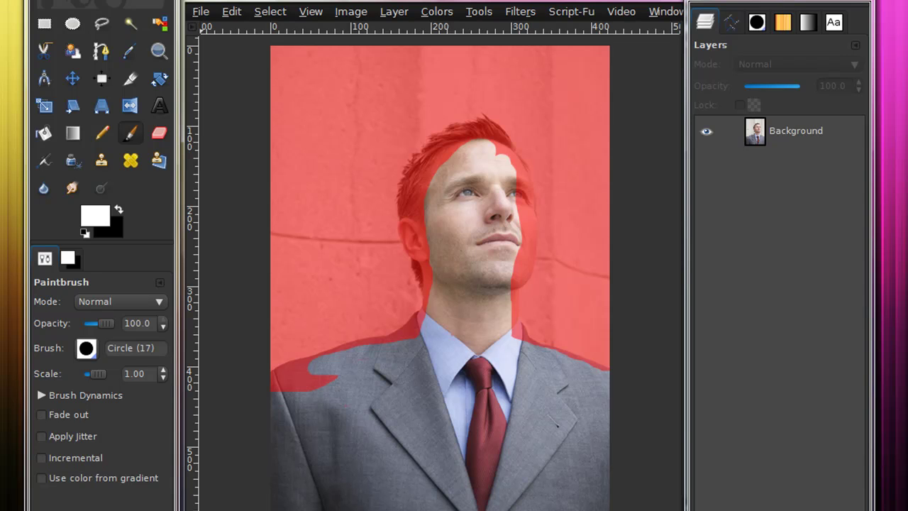
- Turn off Quick Mask to convert the painted area into a selection, and clear the selection
{"action": "key", "text": "shift+q"}
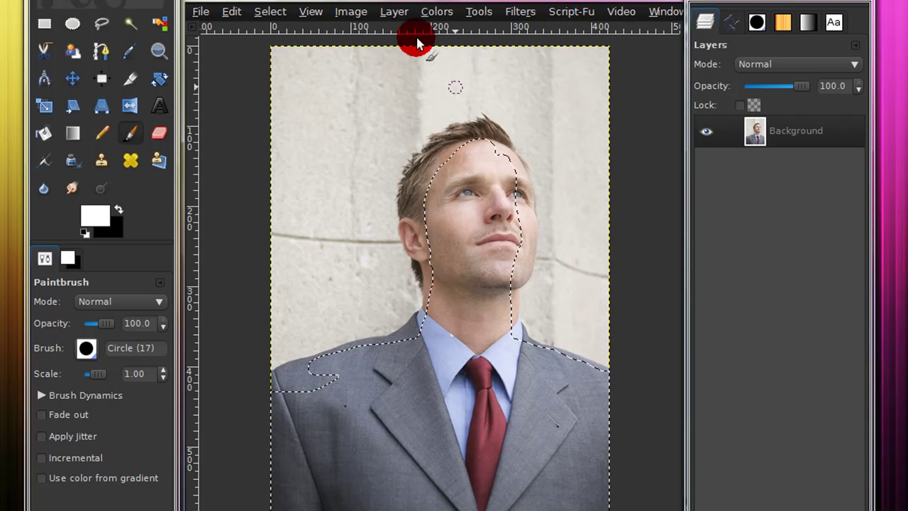
{"action": "left_click", "coordinate": [270, 11]}
{"action": "left_click", "coordinate": [290, 45]}
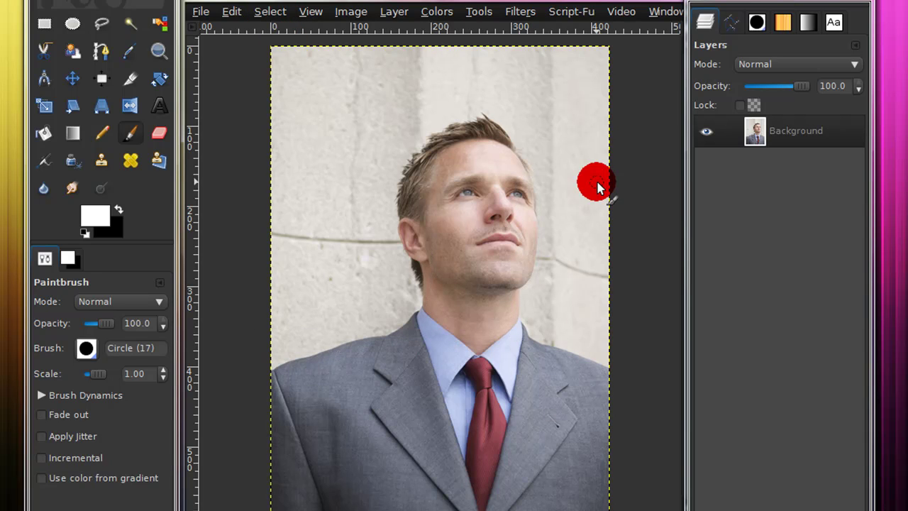